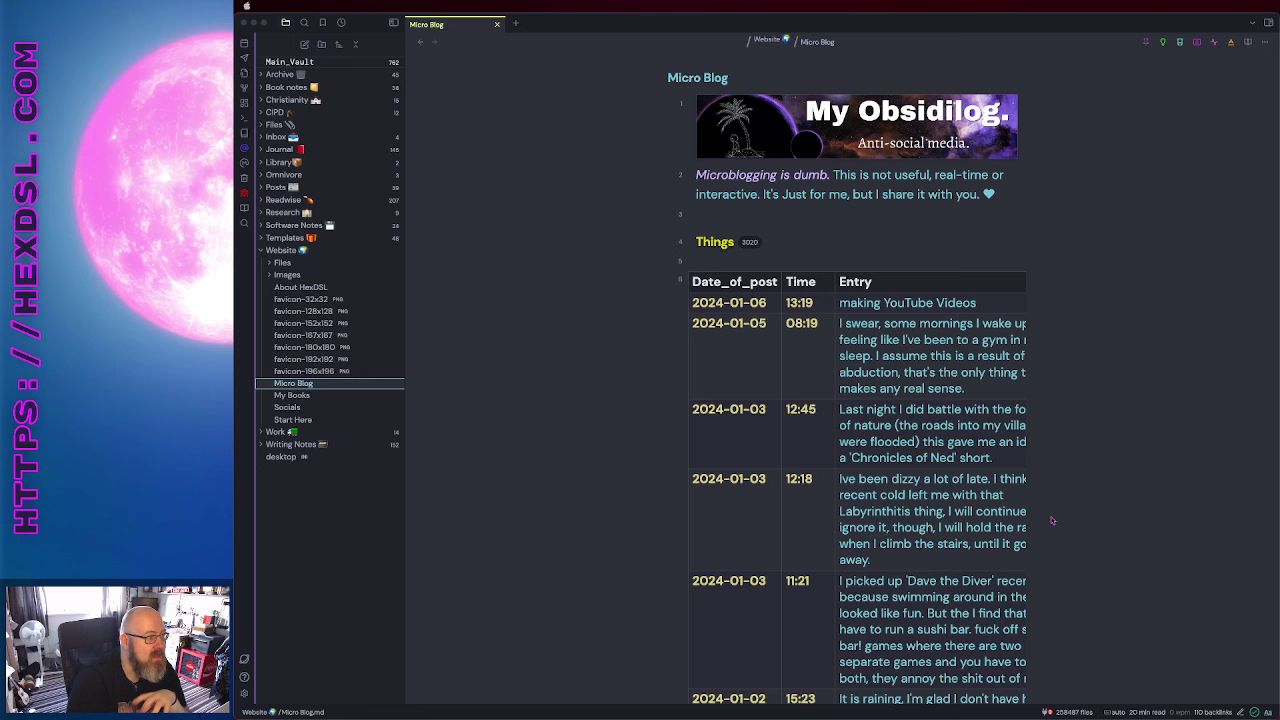
# Step: Scroll through the Micro Blog note's Things table
pyautogui.scroll(-5, 966, 303)
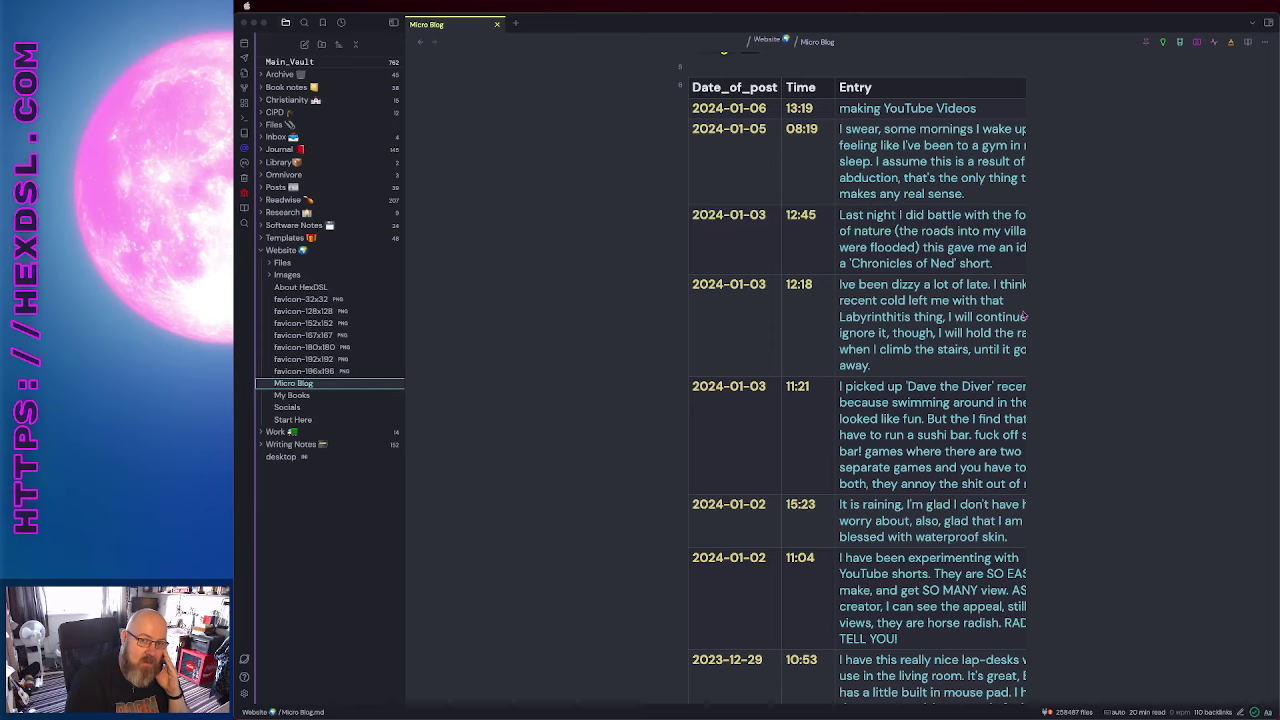
pyautogui.scroll(-12, 1025, 317)
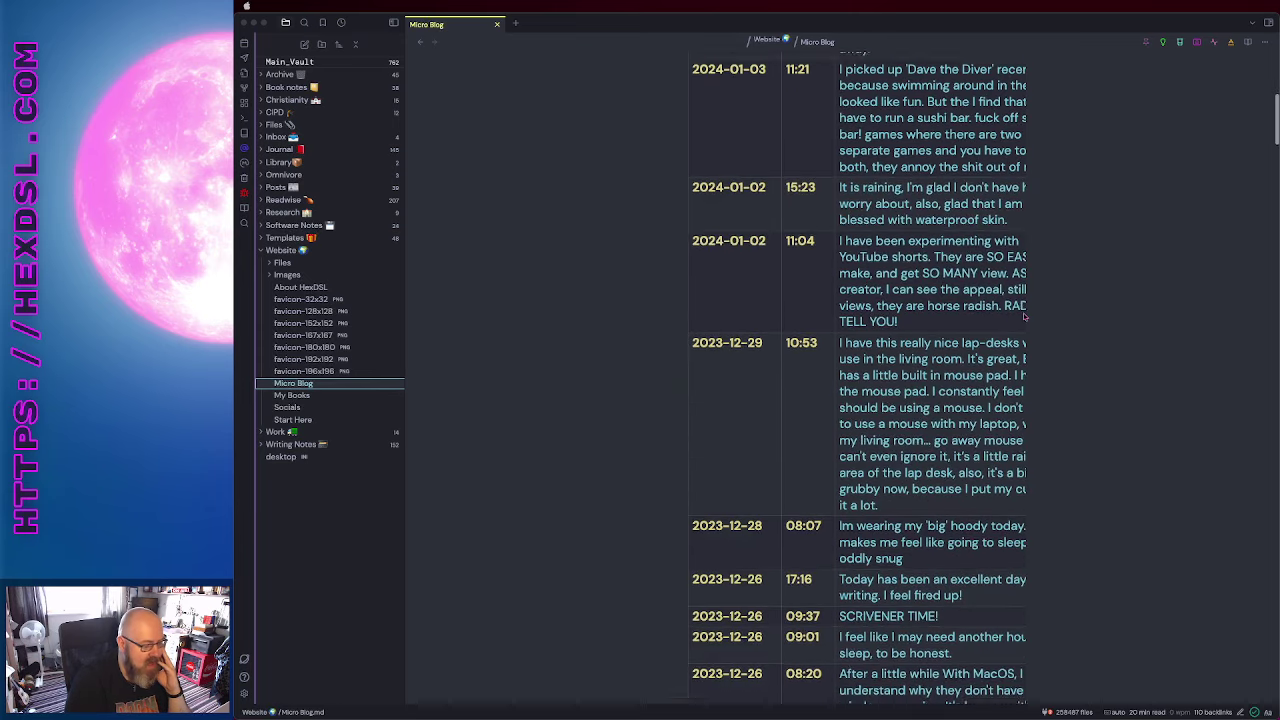
pyautogui.scroll(-20, 1025, 317)
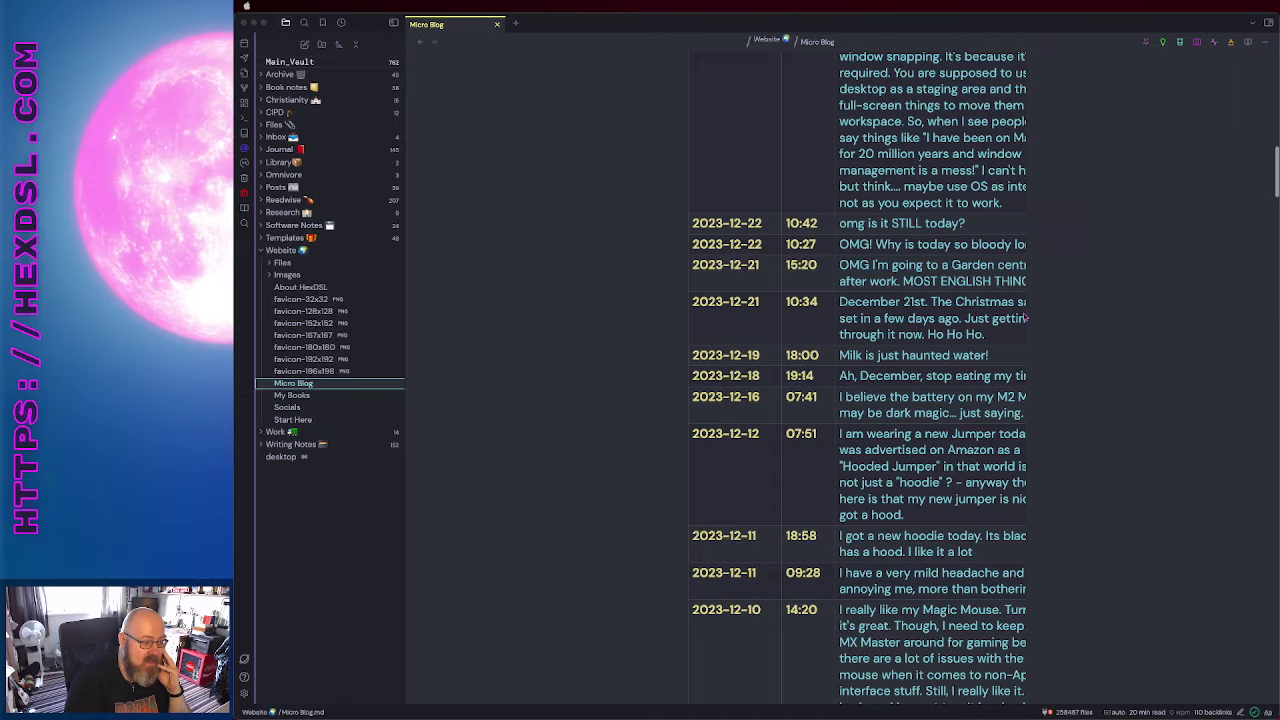
pyautogui.hscroll(1, 1025, 317)
pyautogui.scroll(20, 1010, 318)
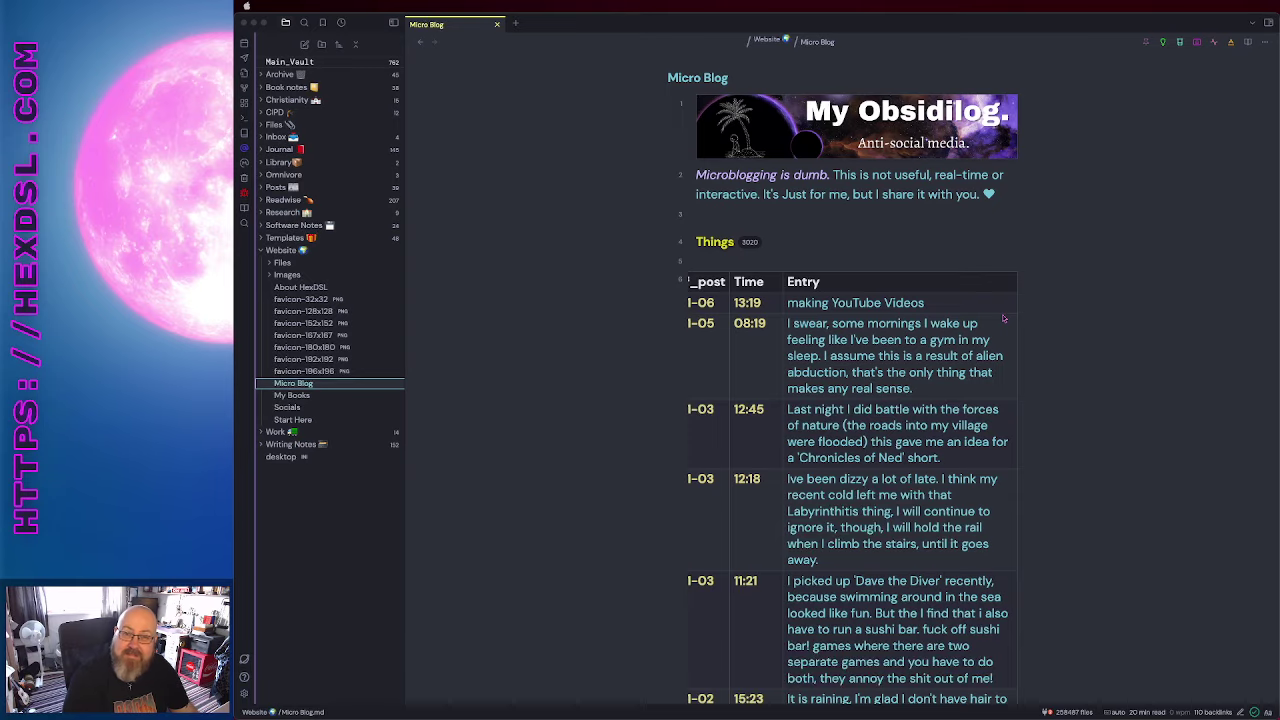
pyautogui.scroll(-10, 1004, 318)
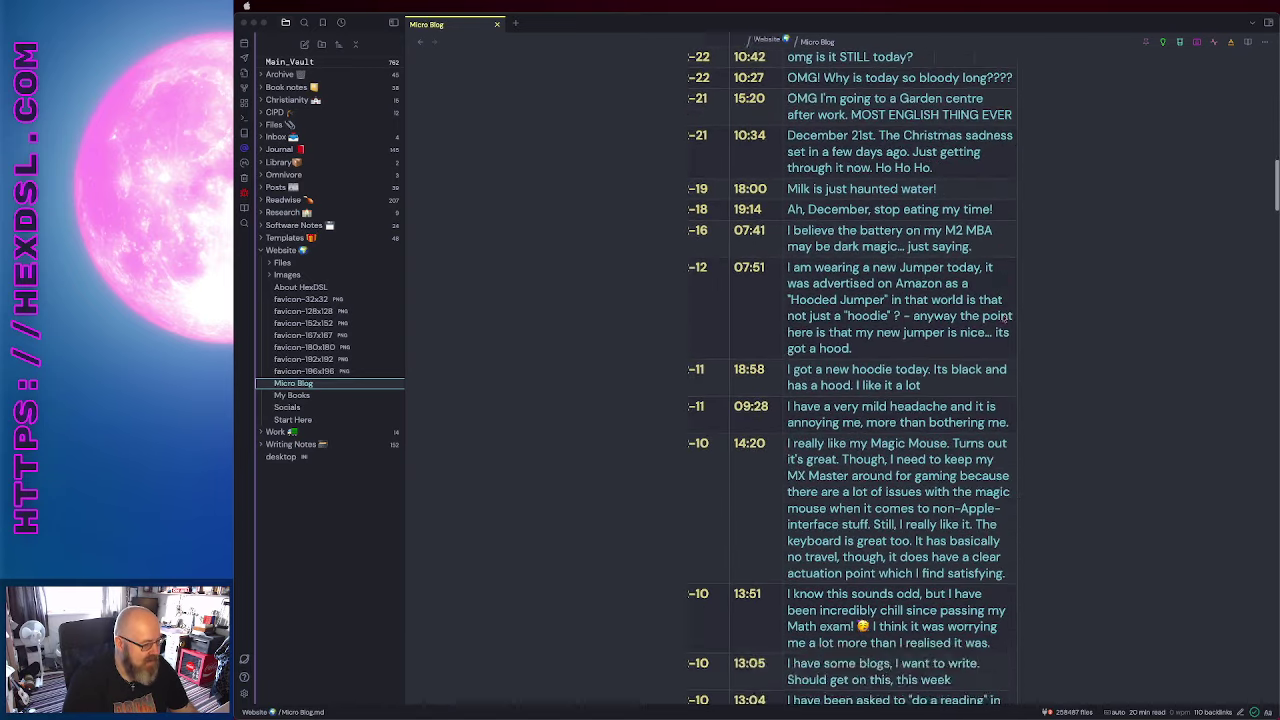
pyautogui.scroll(6, 1004, 318)
pyautogui.scroll(5, 1004, 318)
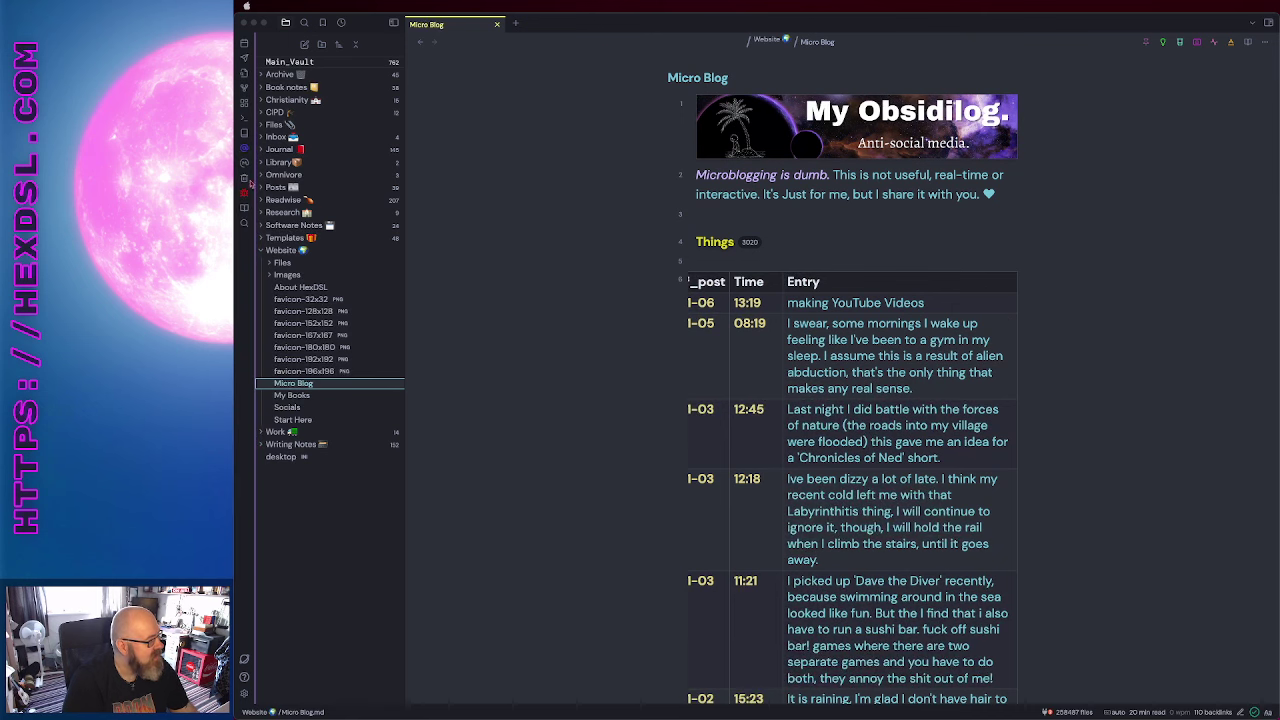
# Step: Capture 'wow such popup' as a new Micro Blog entry using the QuickAdd MicroBlog ribbon button
pyautogui.click(244, 196)
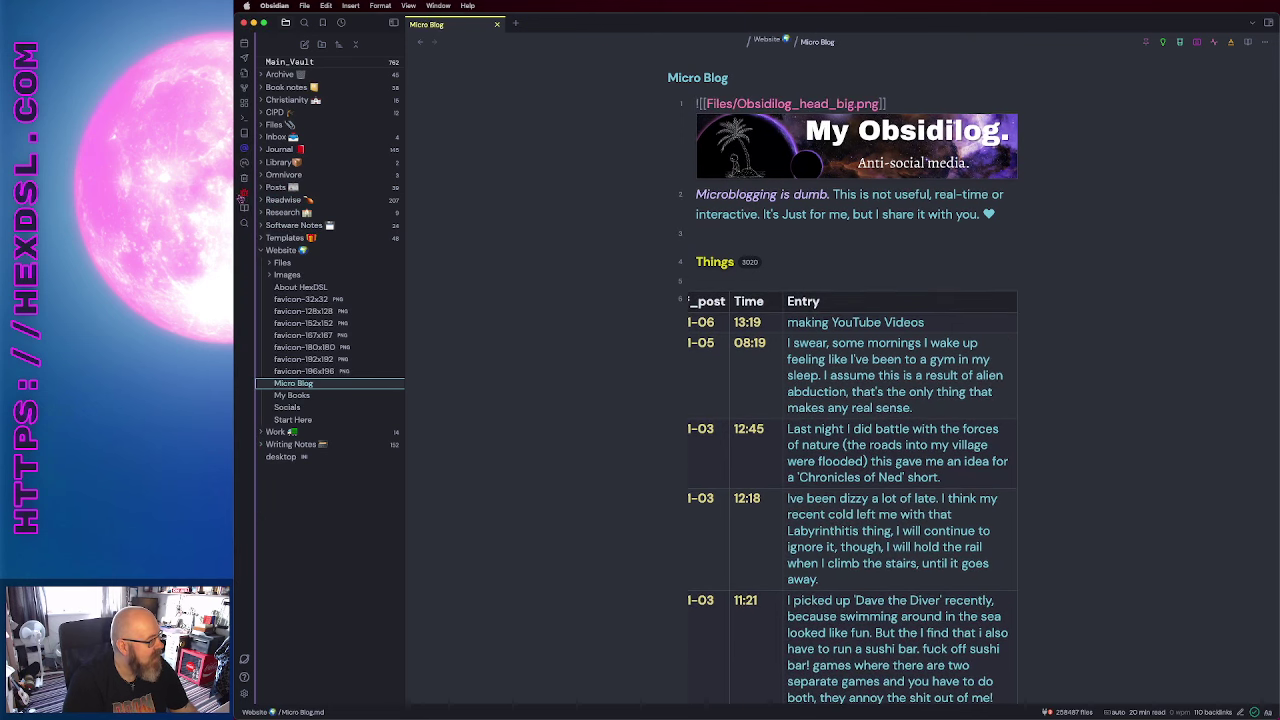
pyautogui.click(244, 196)
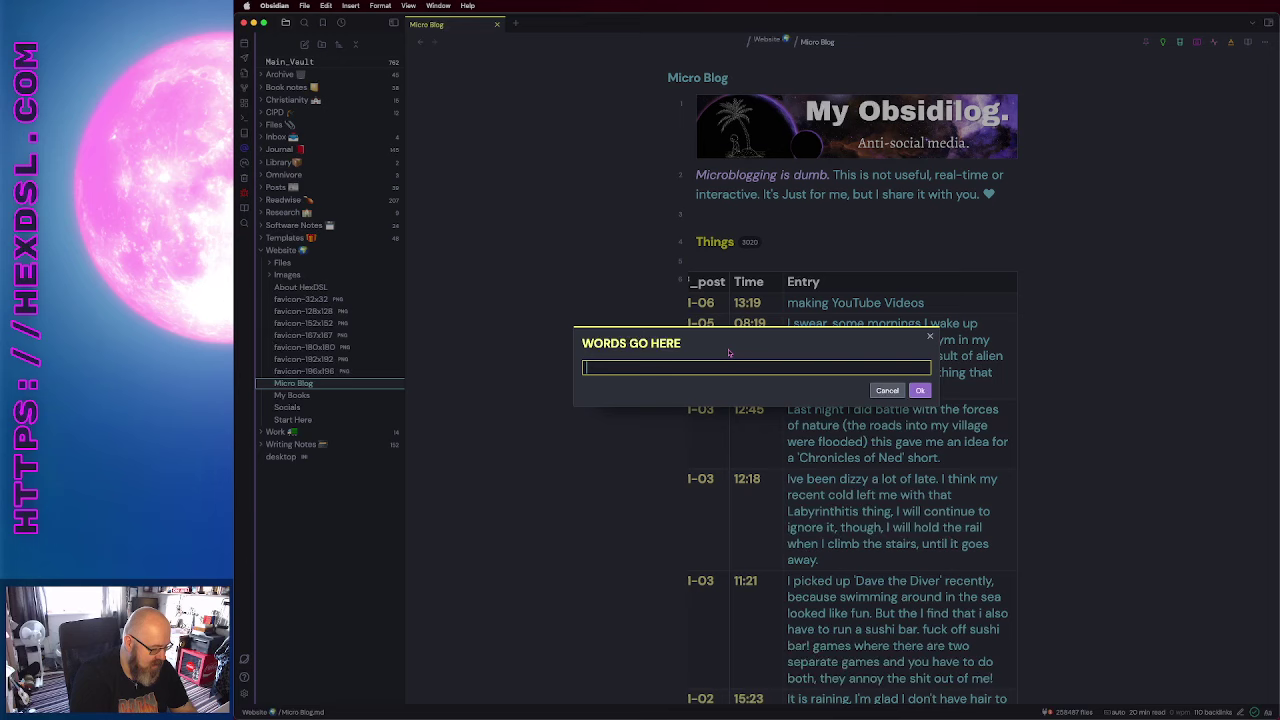
pyautogui.write('wpw suc')
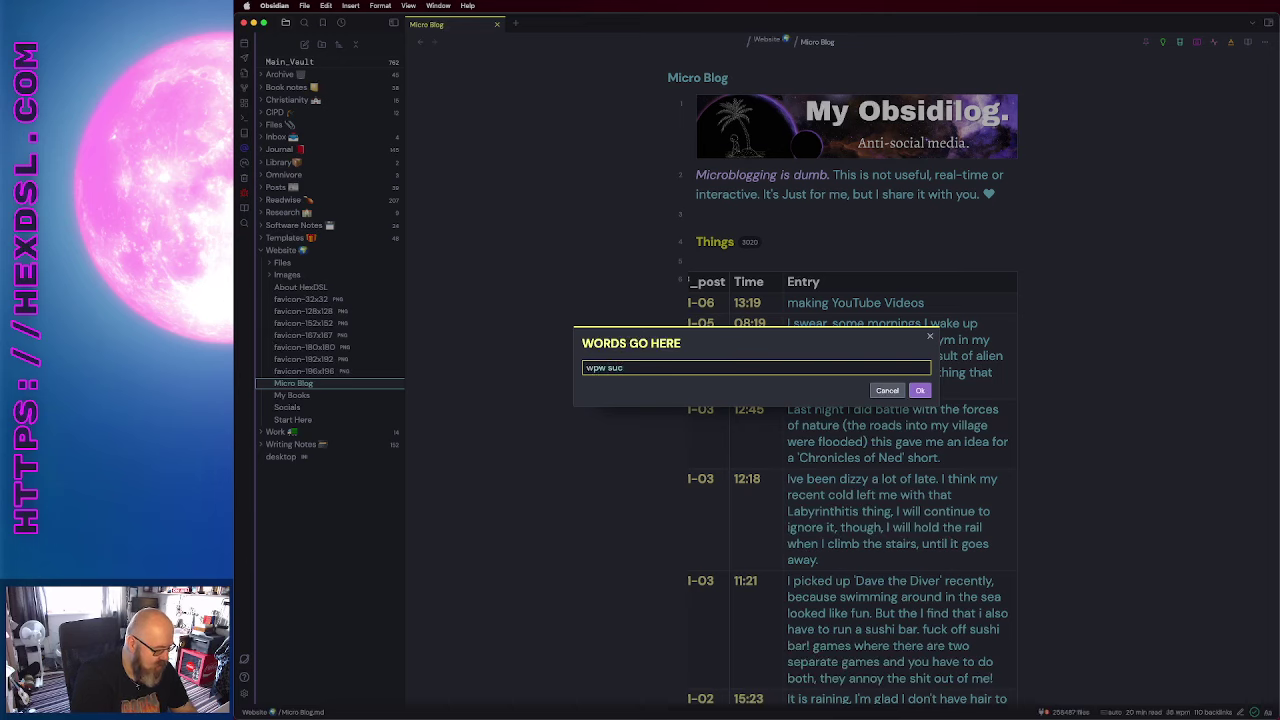
pyautogui.write('h popup')
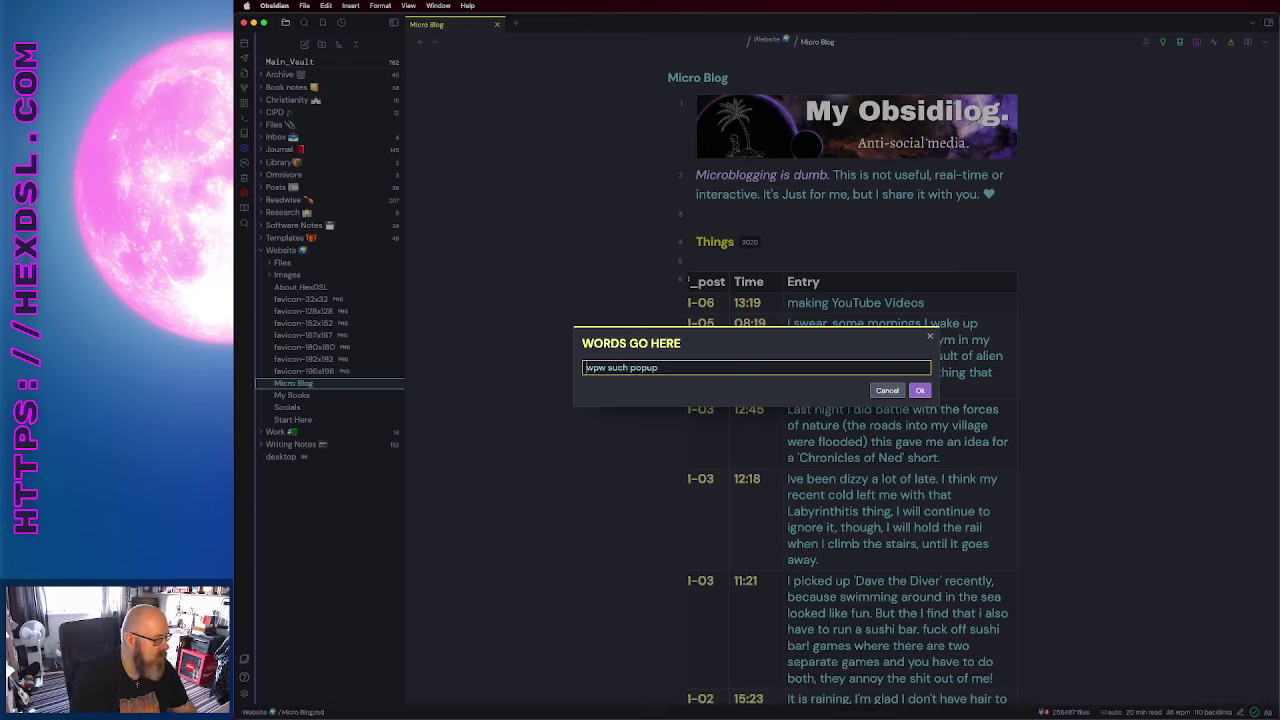
pyautogui.press('BackSpace')
pyautogui.write('o')
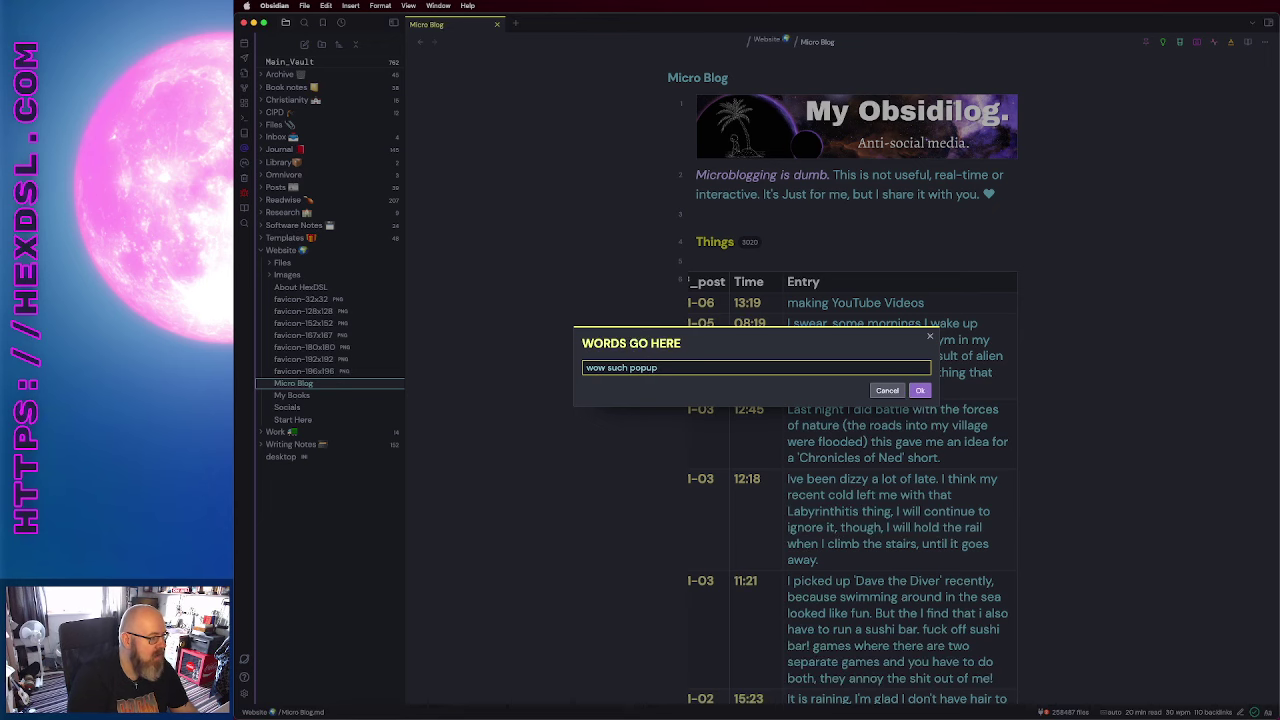
pyautogui.press('Return')
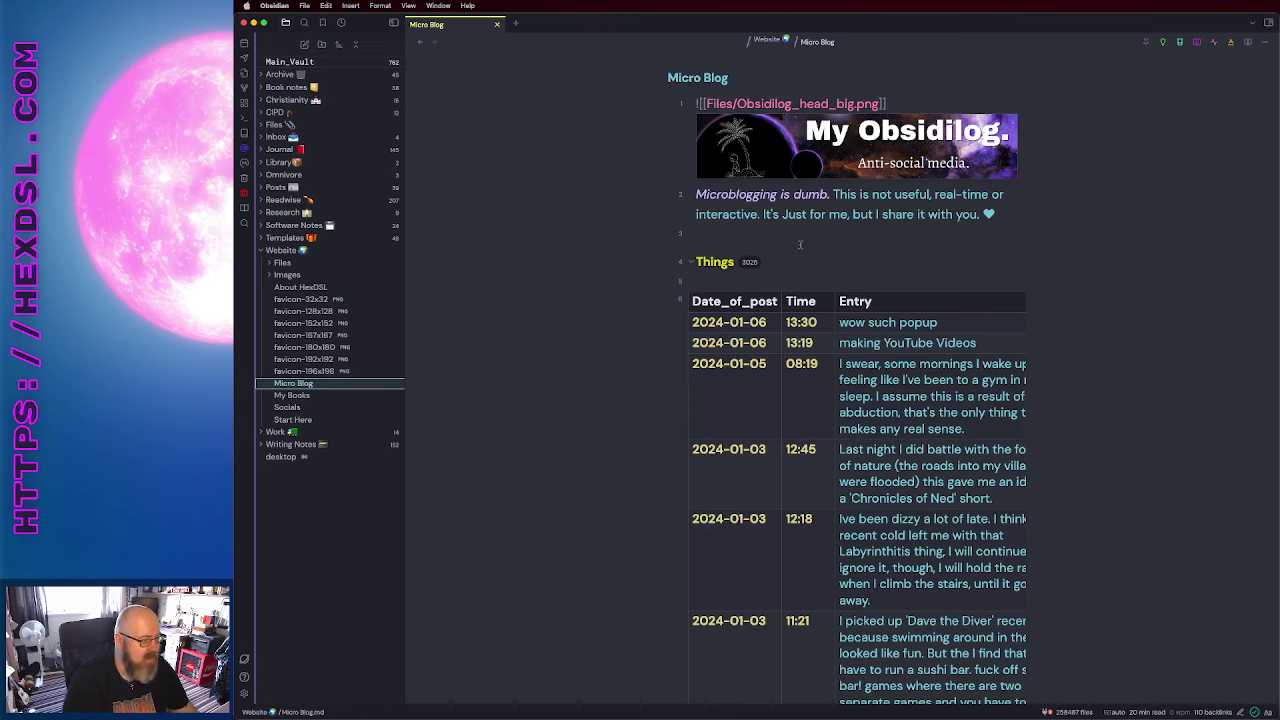
pyautogui.hscroll(3, 912, 300)
pyautogui.hscroll(-1, 912, 300)
pyautogui.hscroll(1, 912, 300)
pyautogui.hscroll(-2, 911, 299)
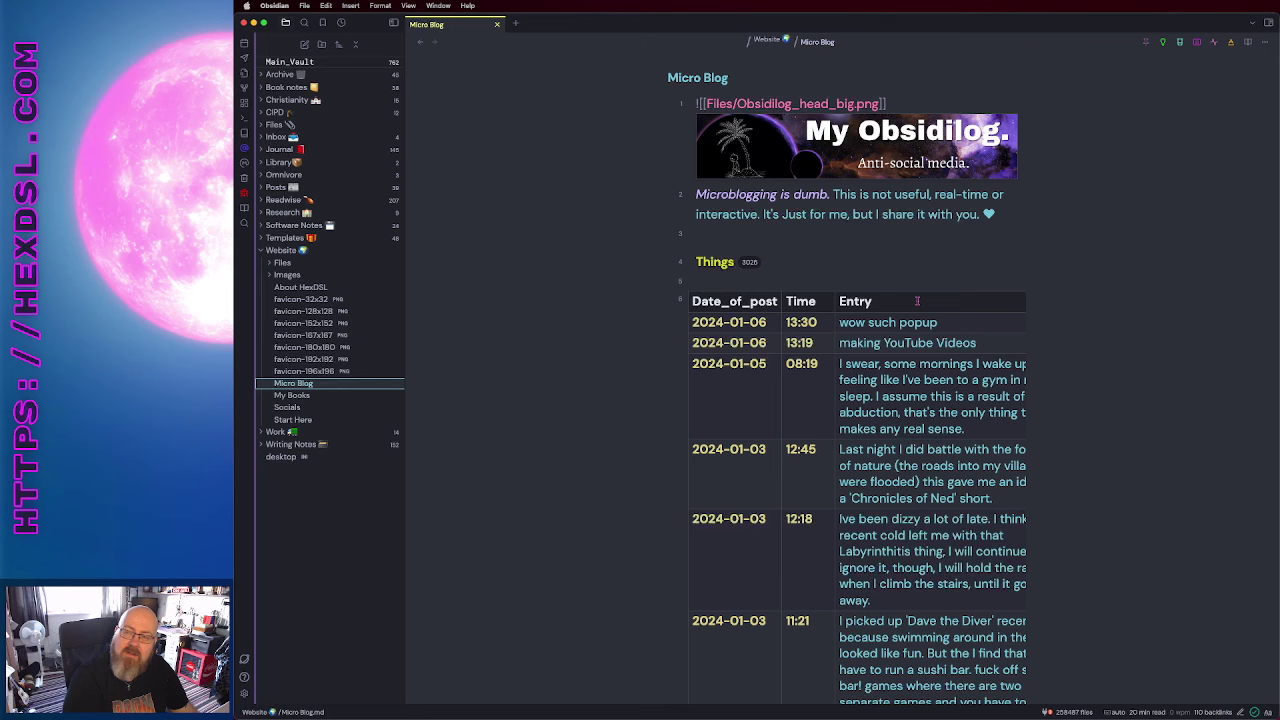
pyautogui.hscroll(2, 910, 298)
pyautogui.hscroll(-2, 910, 298)
pyautogui.hscroll(2, 910, 298)
pyautogui.hscroll(-2, 905, 295)
pyautogui.hscroll(2, 903, 294)
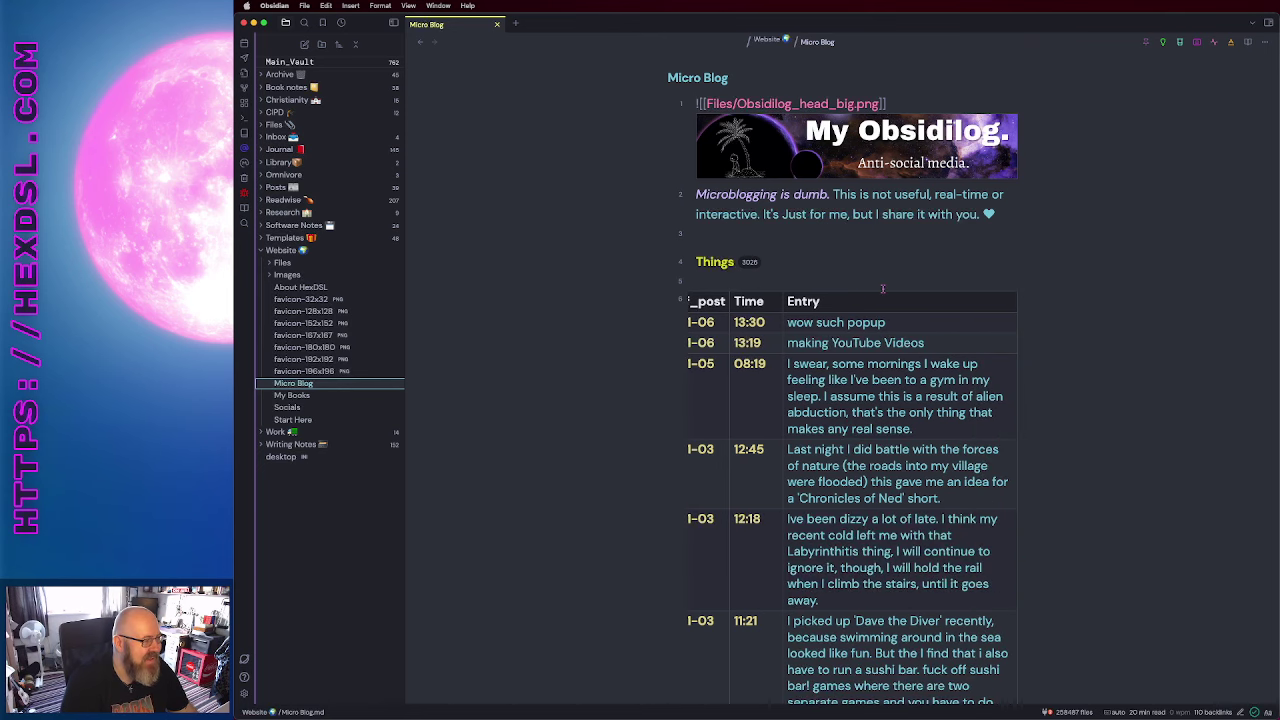
pyautogui.hscroll(-2, 898, 292)
pyautogui.hscroll(2, 880, 292)
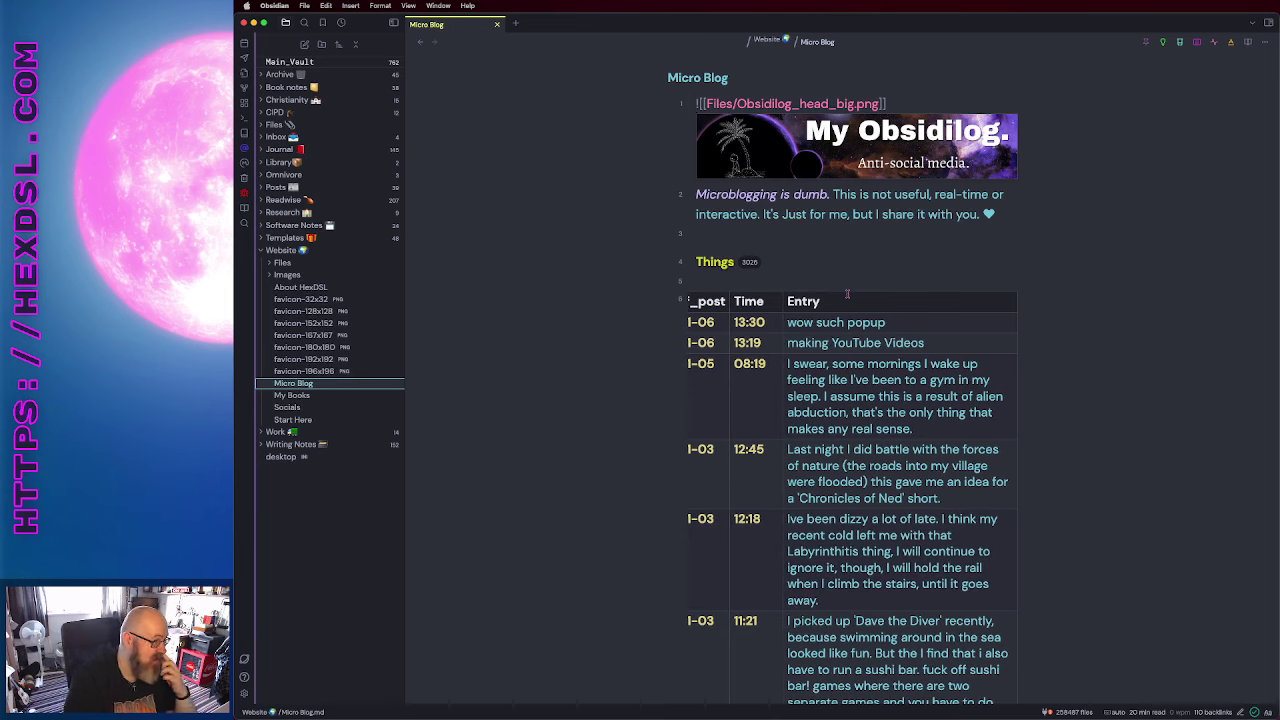
pyautogui.hscroll(-2, 847, 292)
pyautogui.hscroll(2, 850, 292)
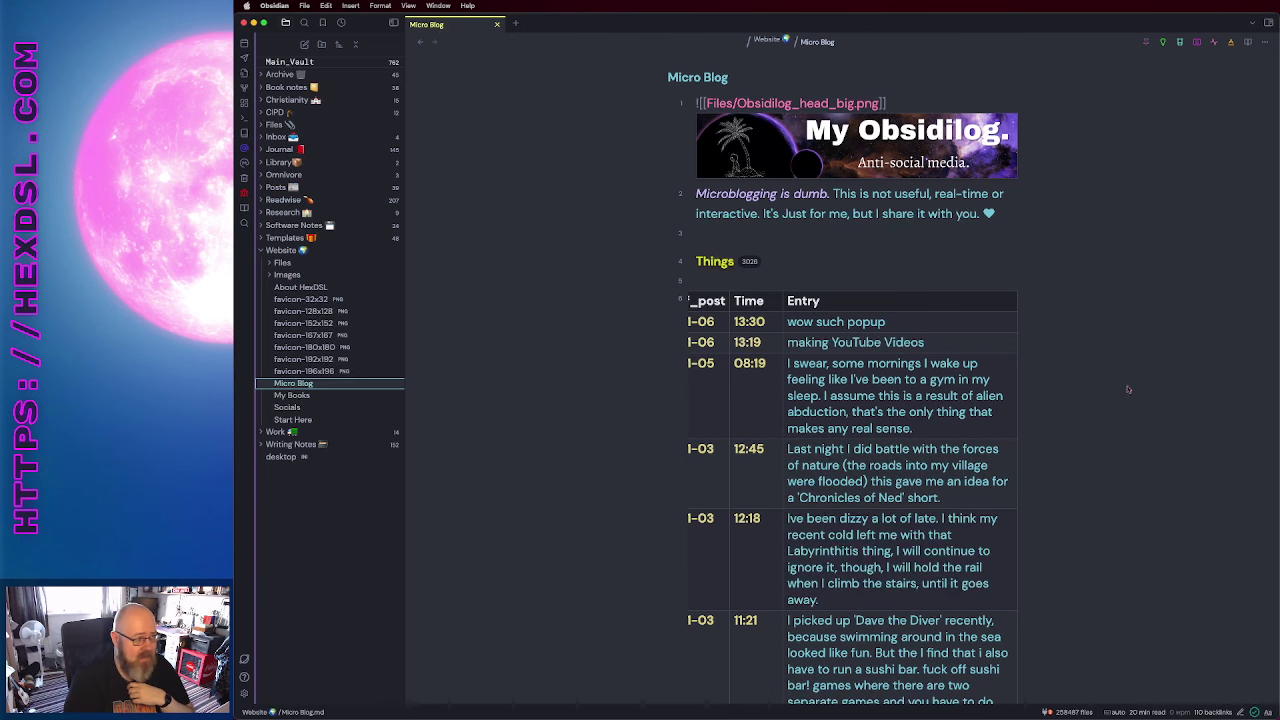
pyautogui.click(830, 258)
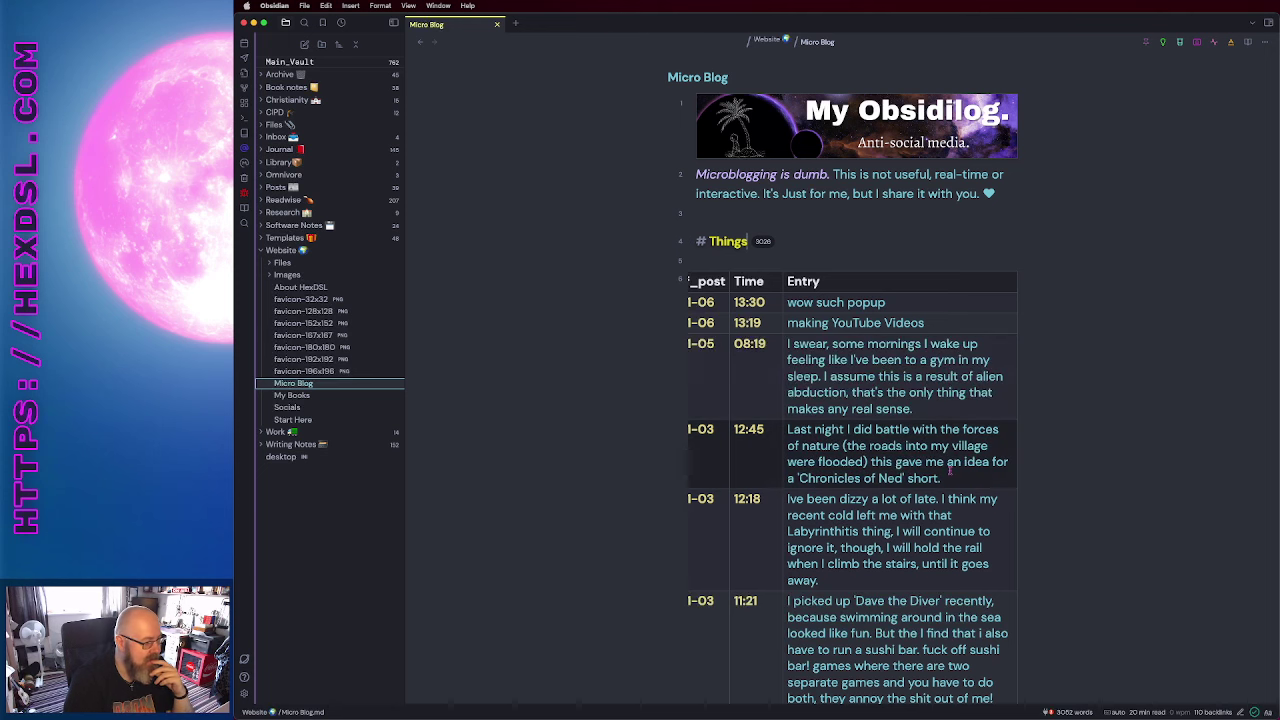
pyautogui.scroll(-5, 900, 400)
pyautogui.scroll(5, 949, 471)
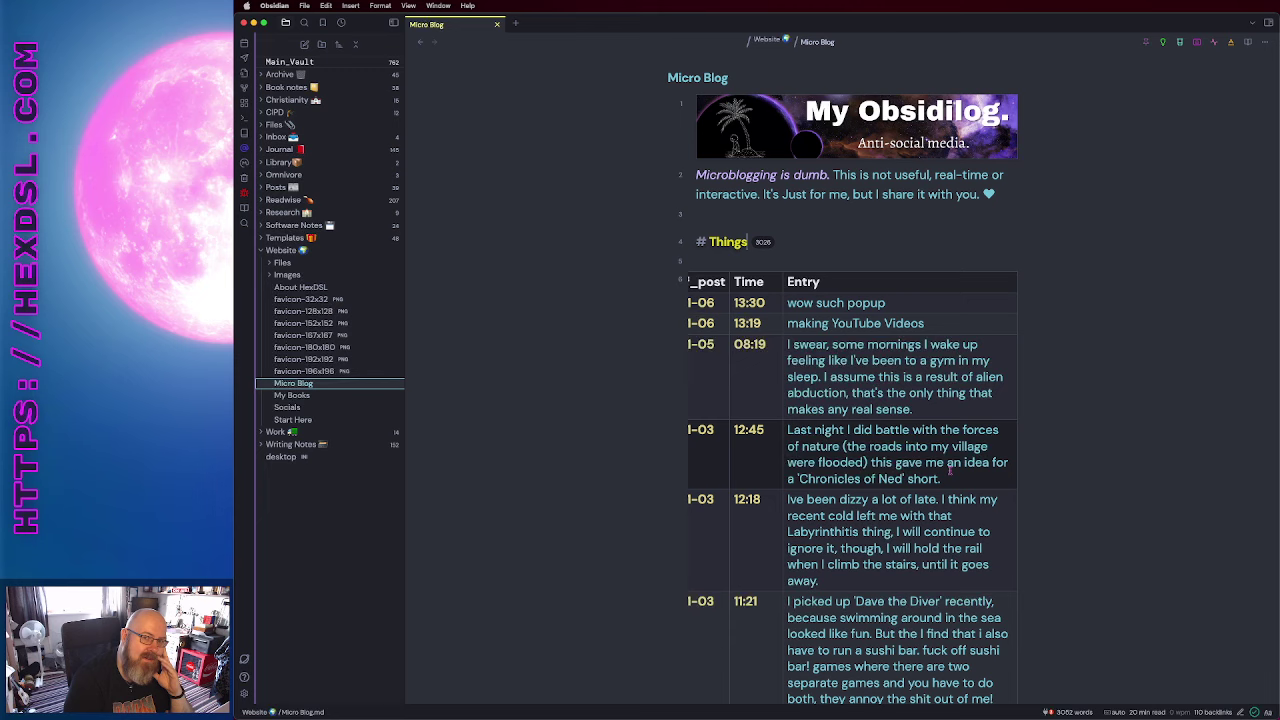
pyautogui.scroll(-10, 950, 471)
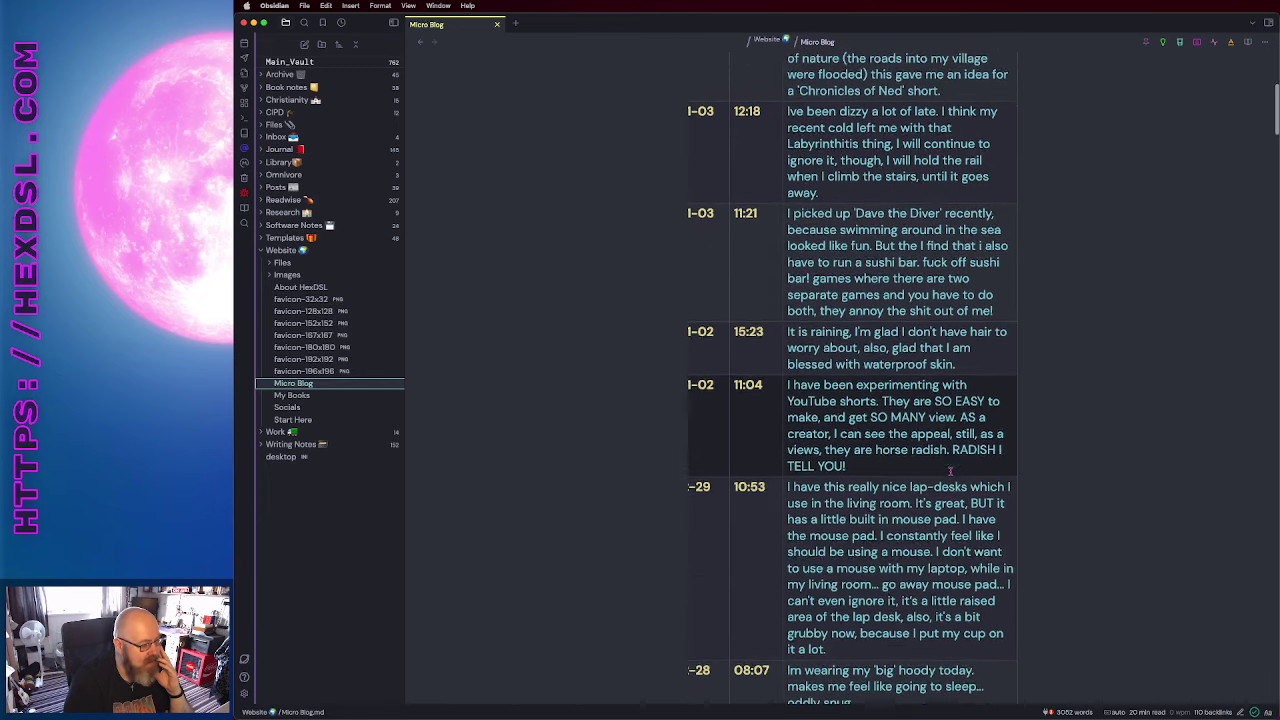
pyautogui.scroll(10, 950, 471)
pyautogui.scroll(2, 950, 471)
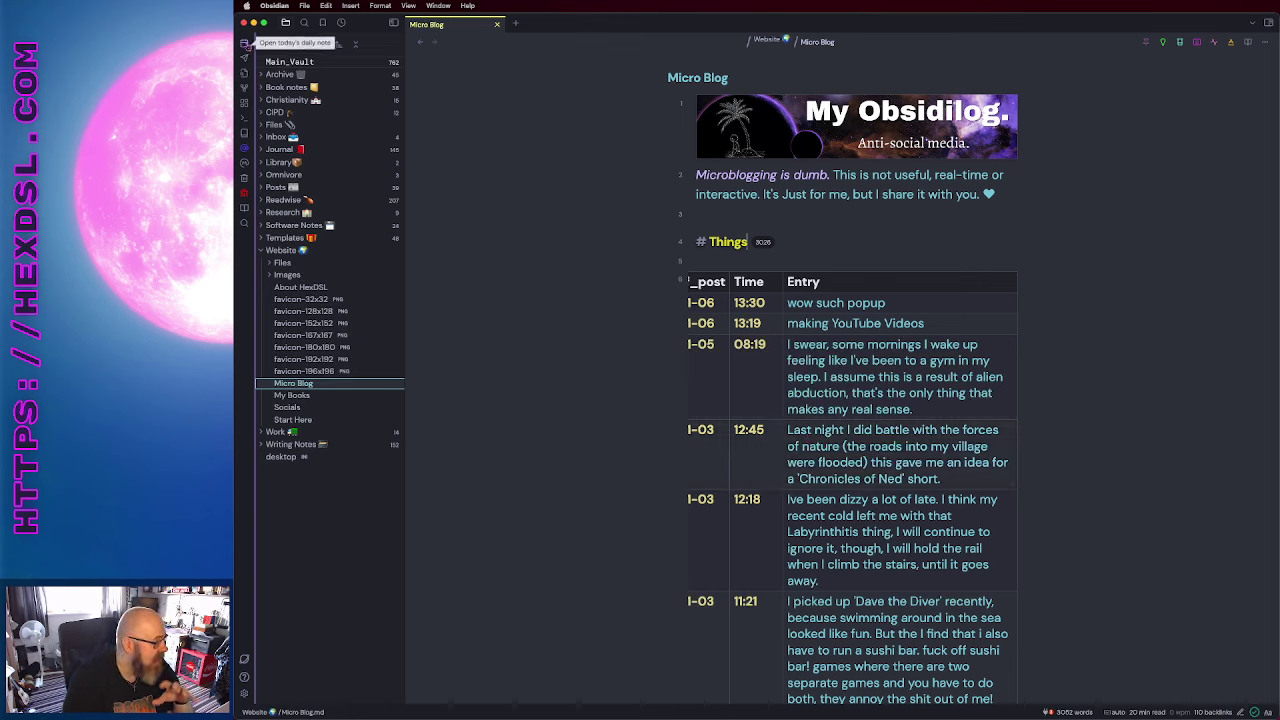
# Step: Open the 2024-01-06 daily note and inspect the Writing table's dataview query
pyautogui.click(245, 44)
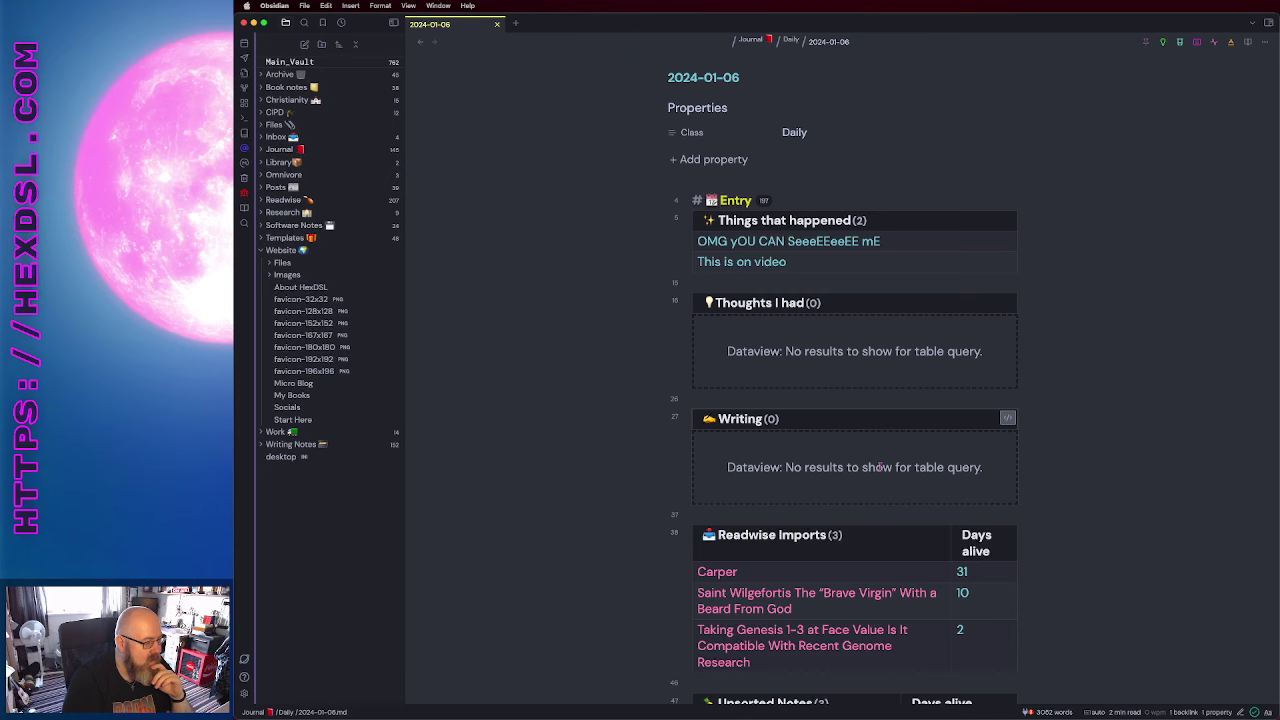
pyautogui.click(1007, 418)
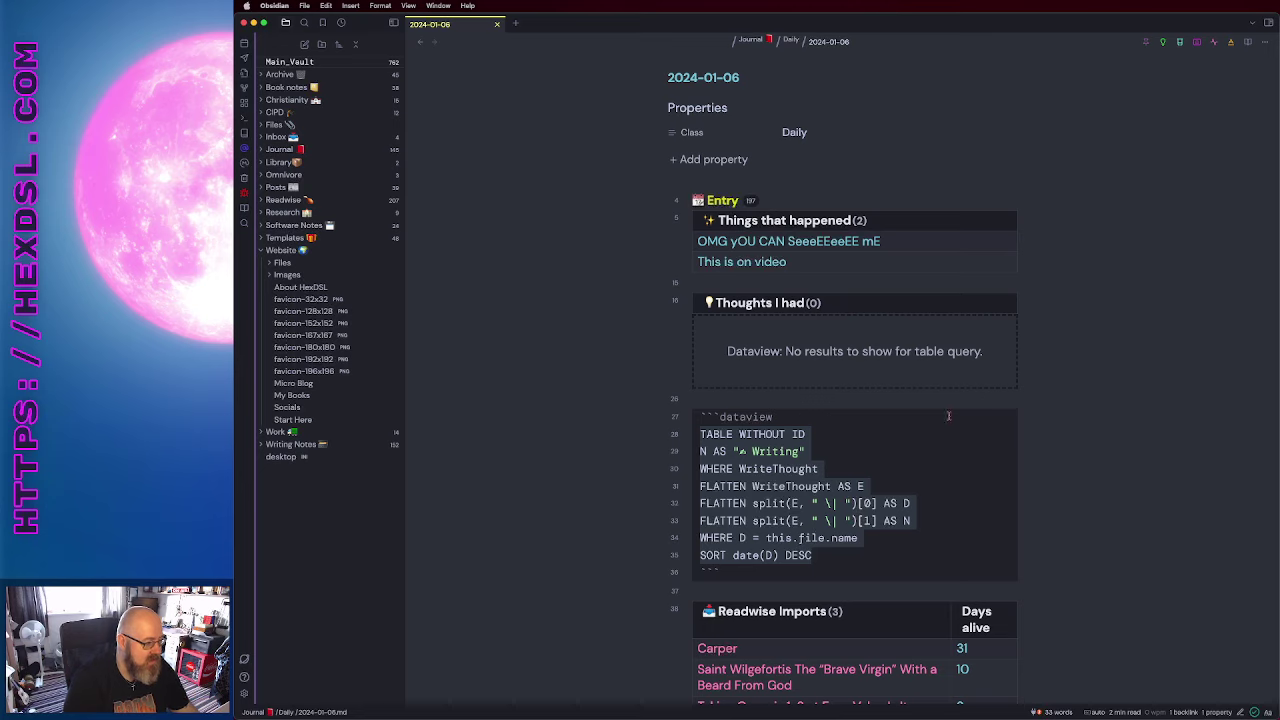
pyautogui.press('Up')
pyautogui.press('Up')
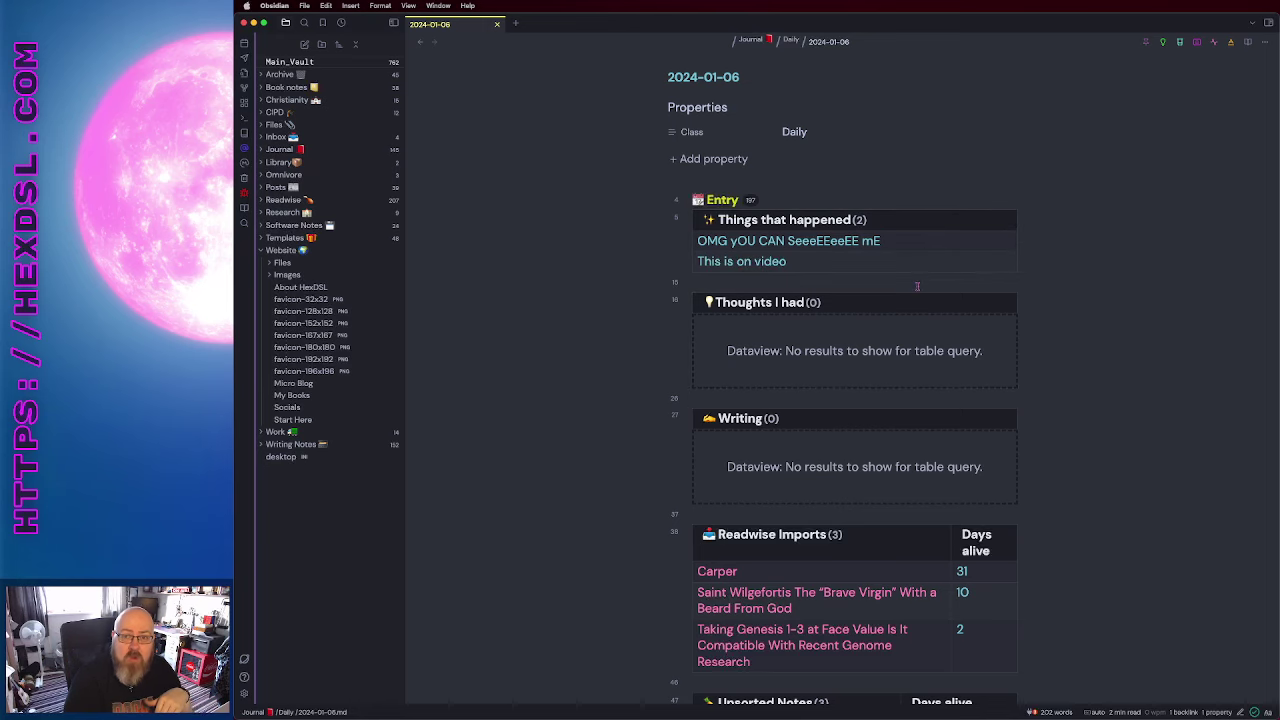
pyautogui.scroll(-1, 931, 279)
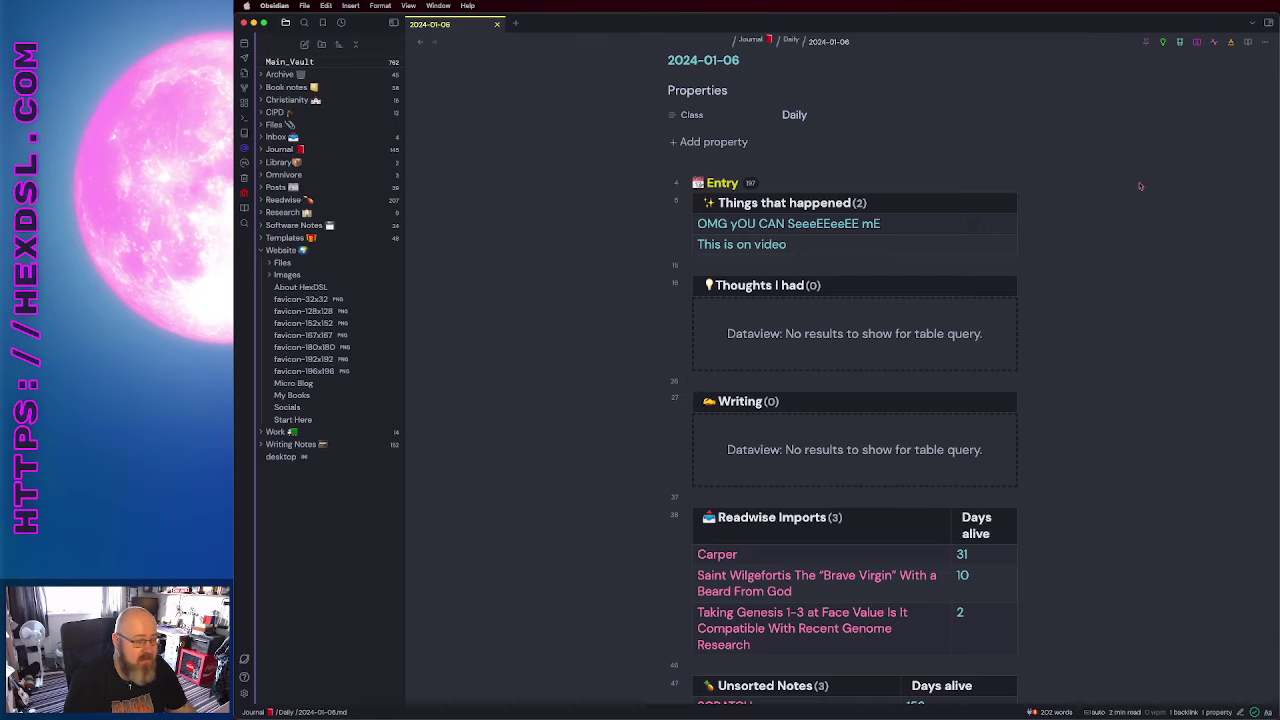
# Step: Return to the Micro Blog note with its 'wow such popup' entry
pyautogui.scroll(-5, 1140, 186)
pyautogui.scroll(-1, 1140, 186)
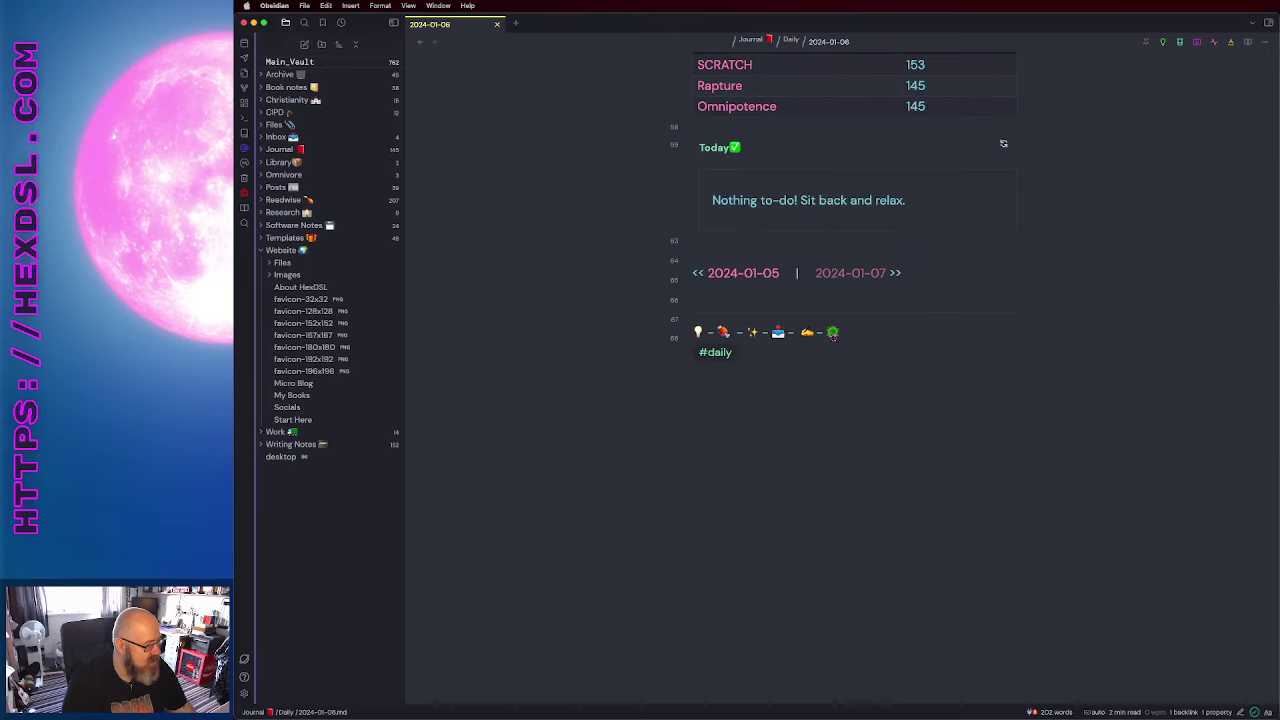
pyautogui.click(832, 334)
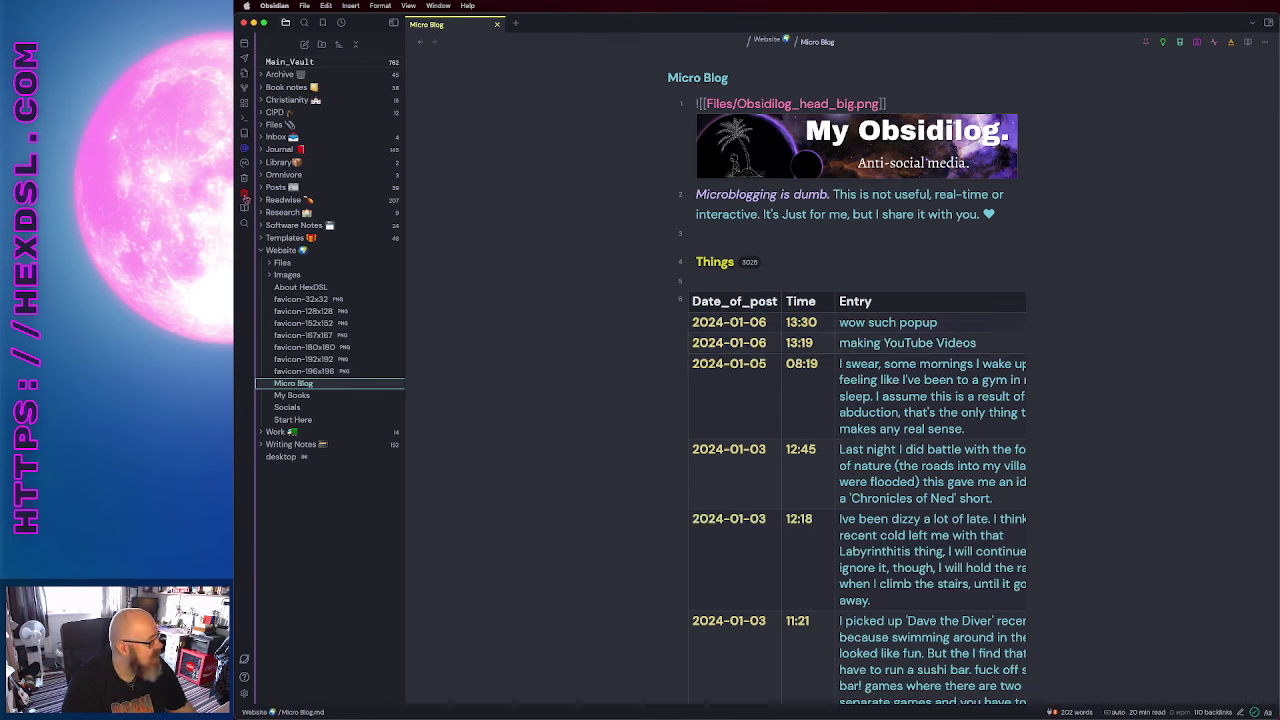
pyautogui.moveTo(246, 695)
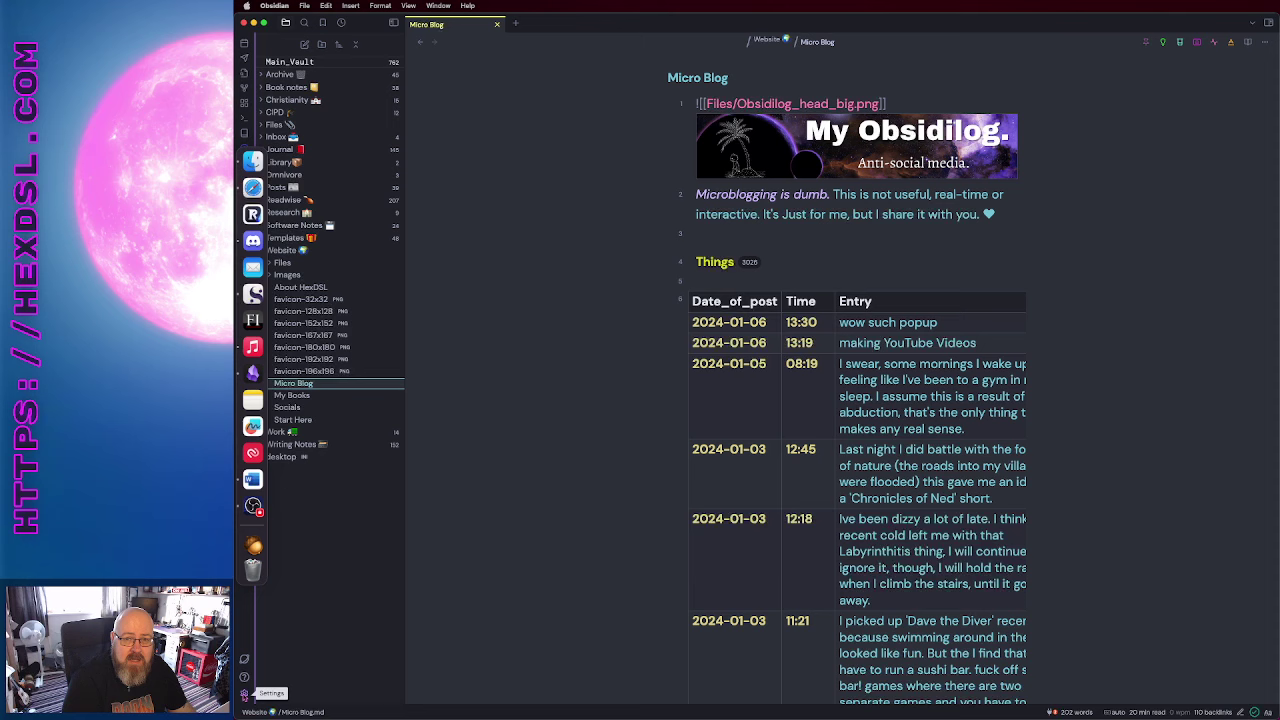
pyautogui.click(244, 694)
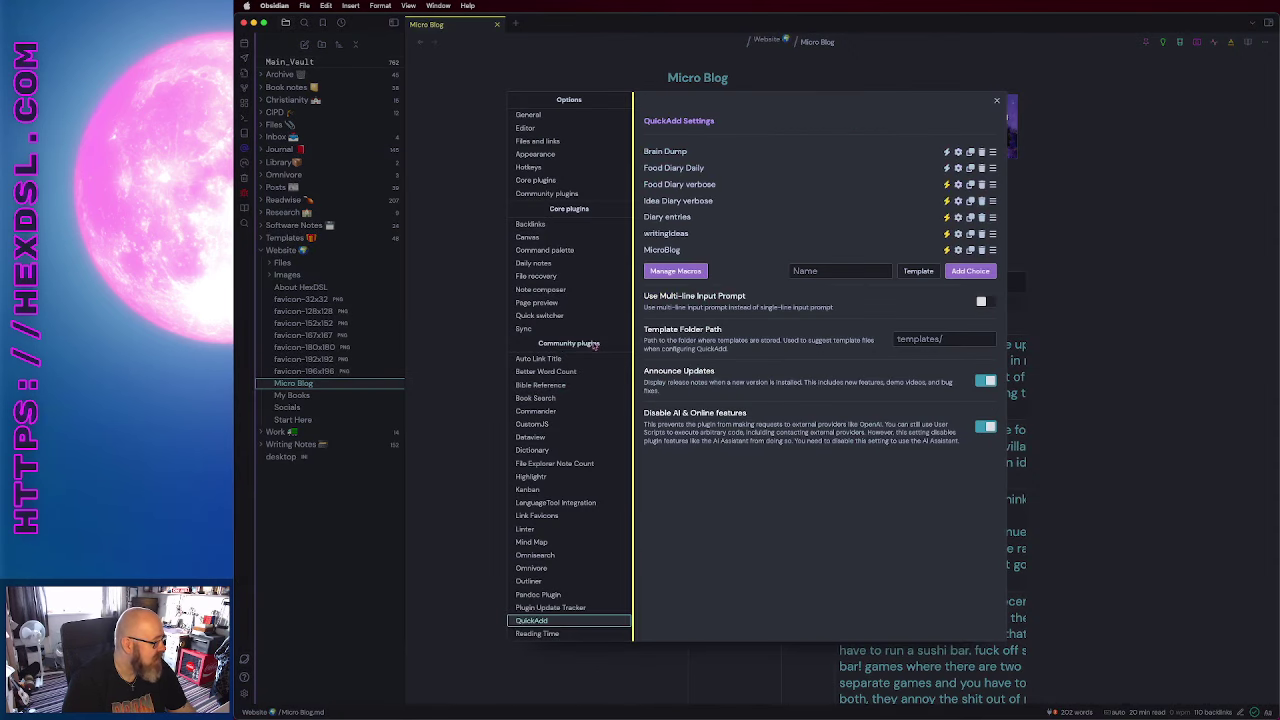
pyautogui.scroll(-3, 563, 378)
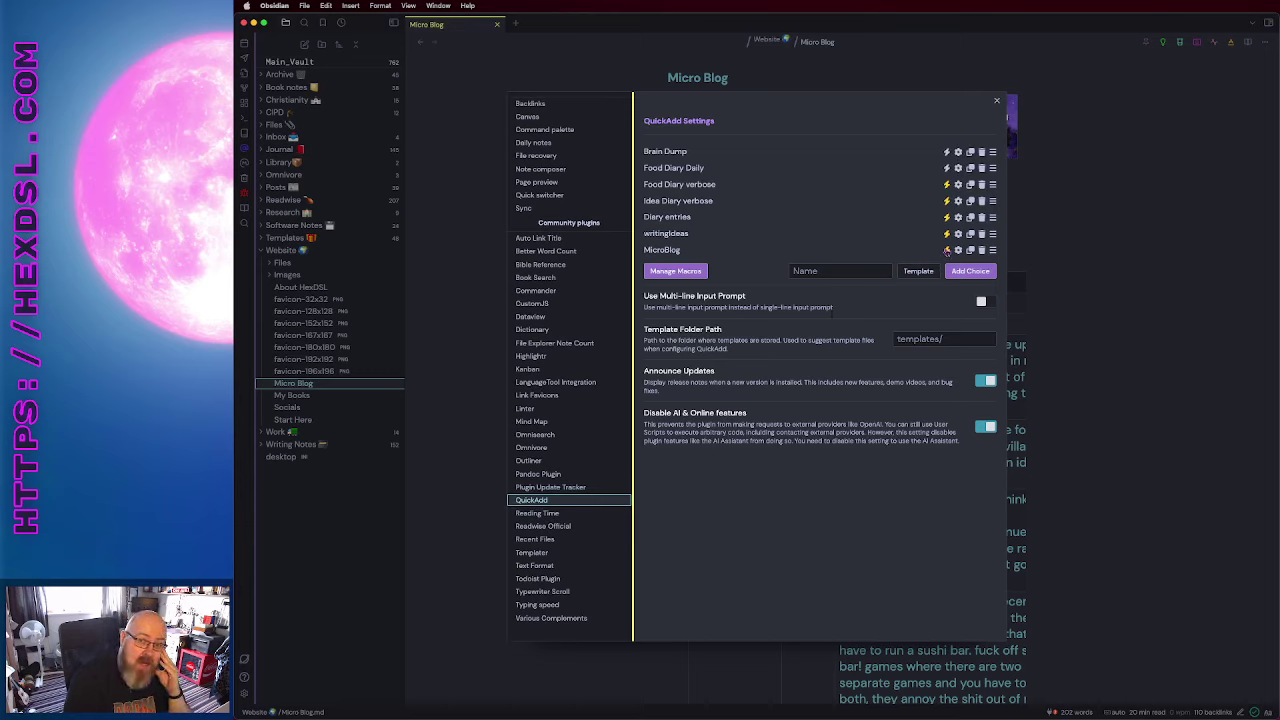
pyautogui.click(958, 251)
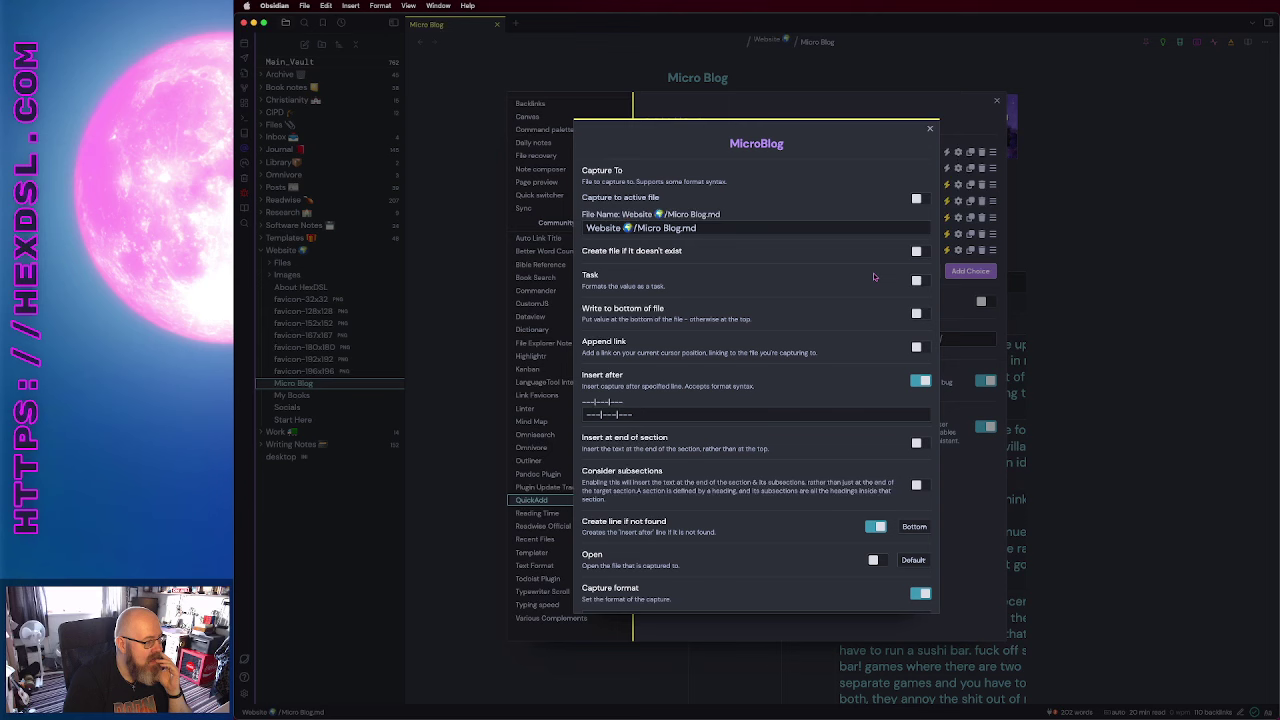
pyautogui.scroll(-2, 865, 280)
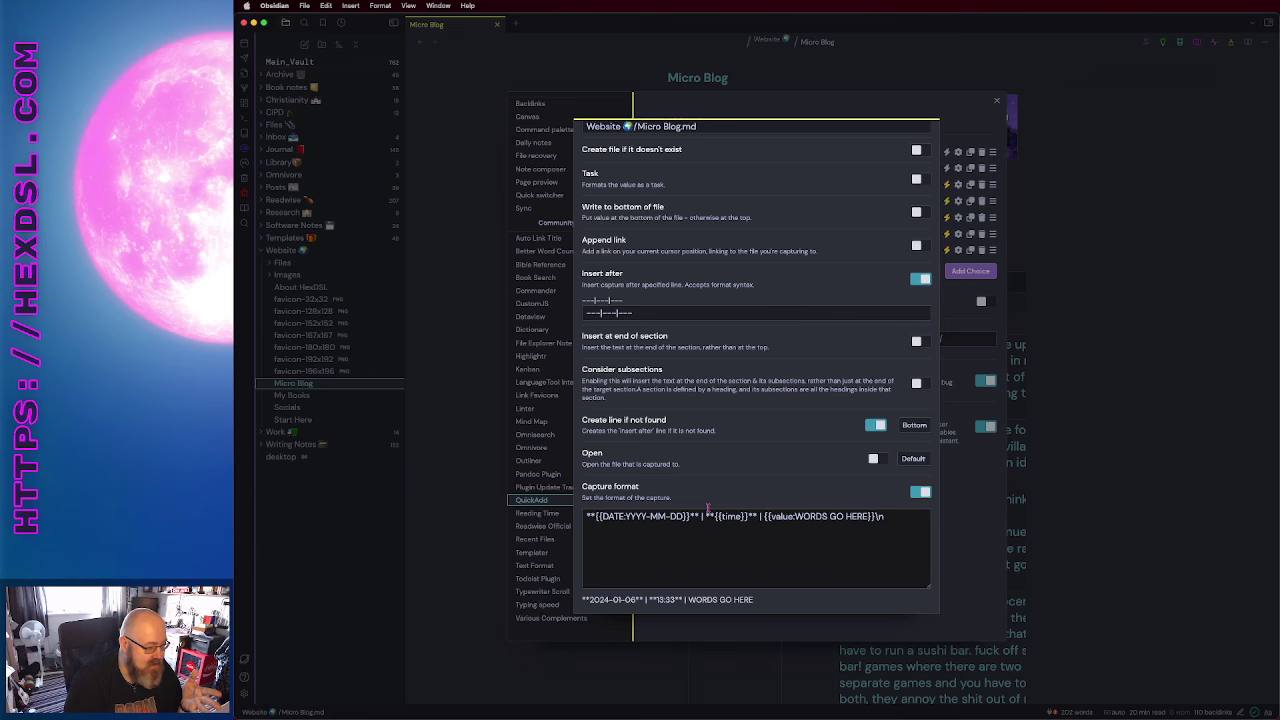
pyautogui.scroll(1, 762, 512)
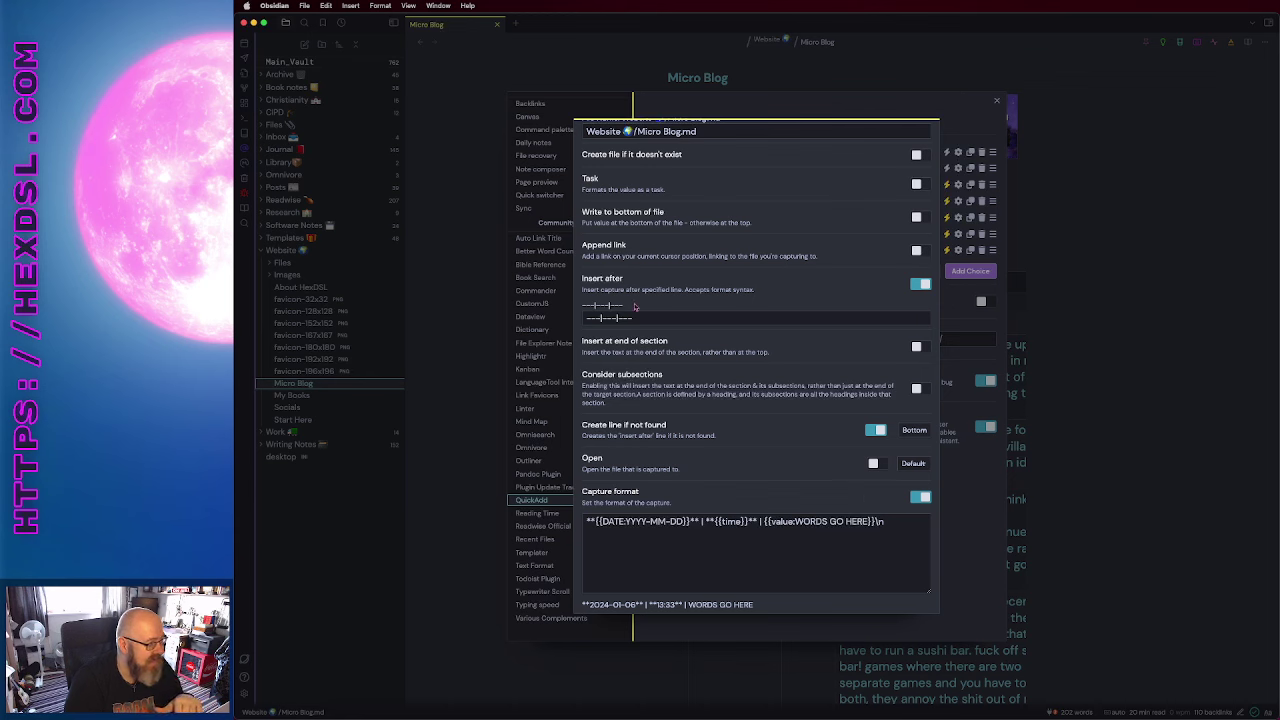
pyautogui.scroll(2, 772, 314)
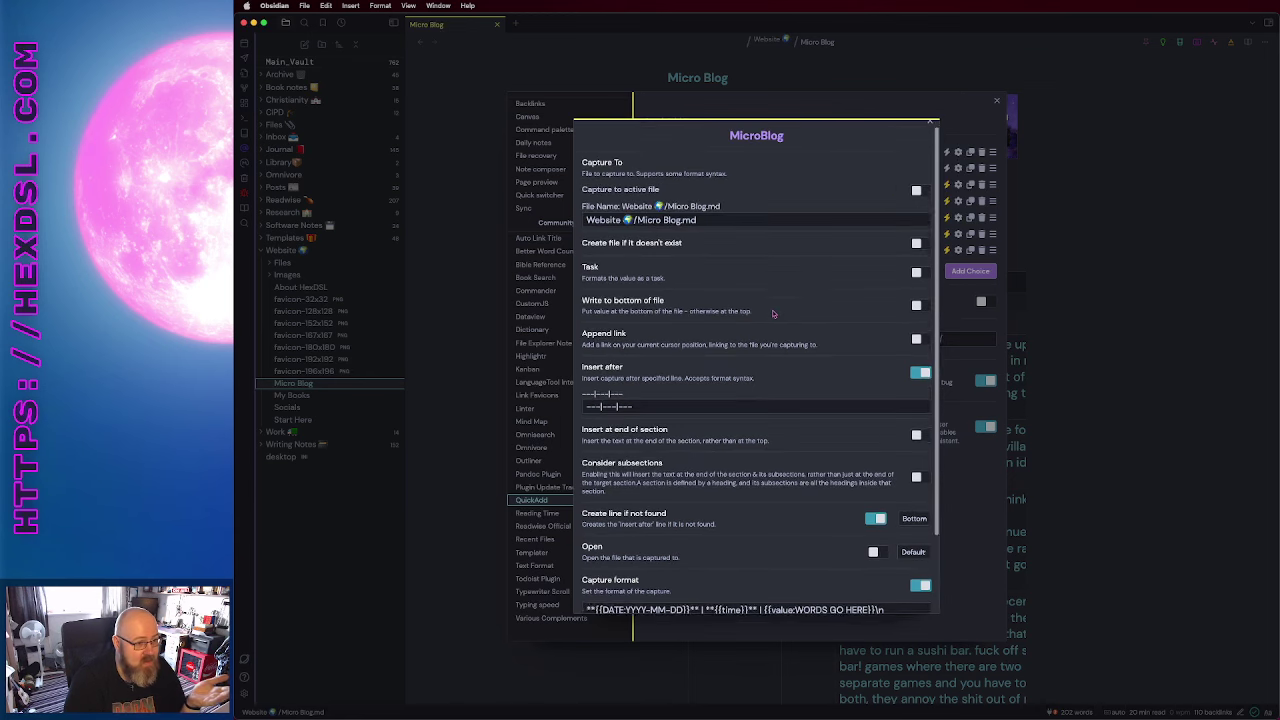
pyautogui.scroll(-2, 756, 327)
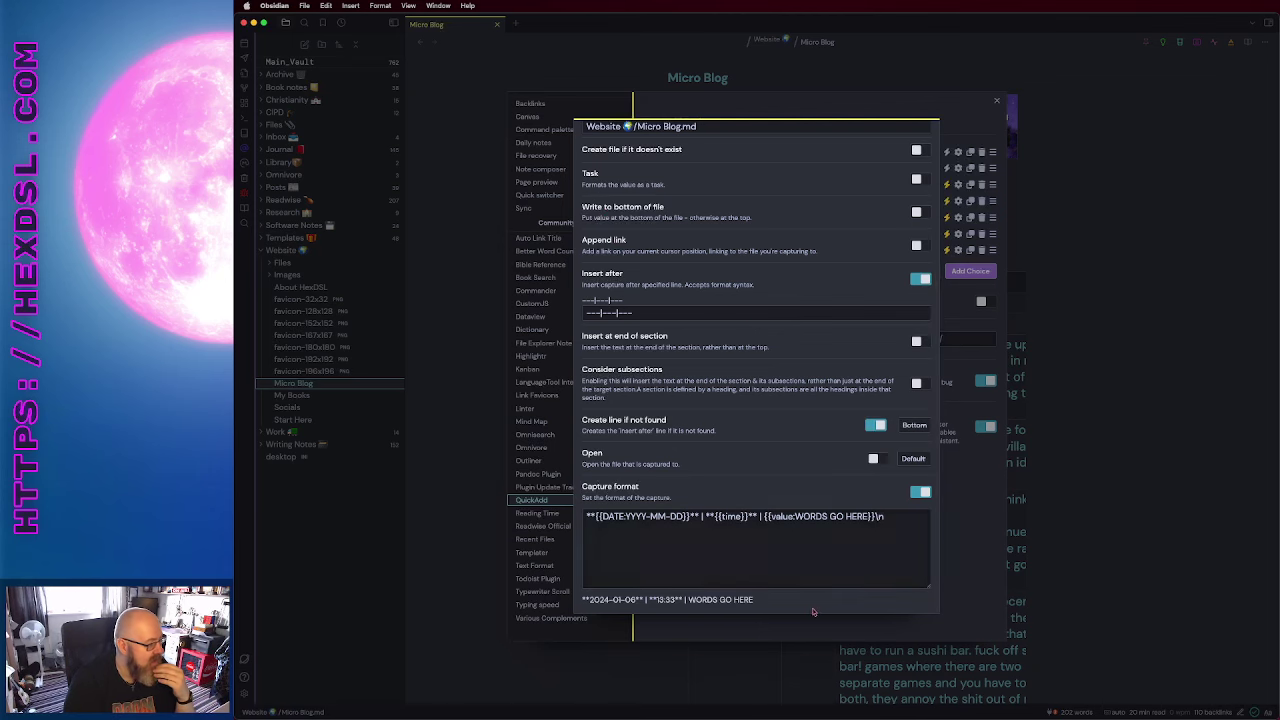
pyautogui.scroll(2, 865, 200)
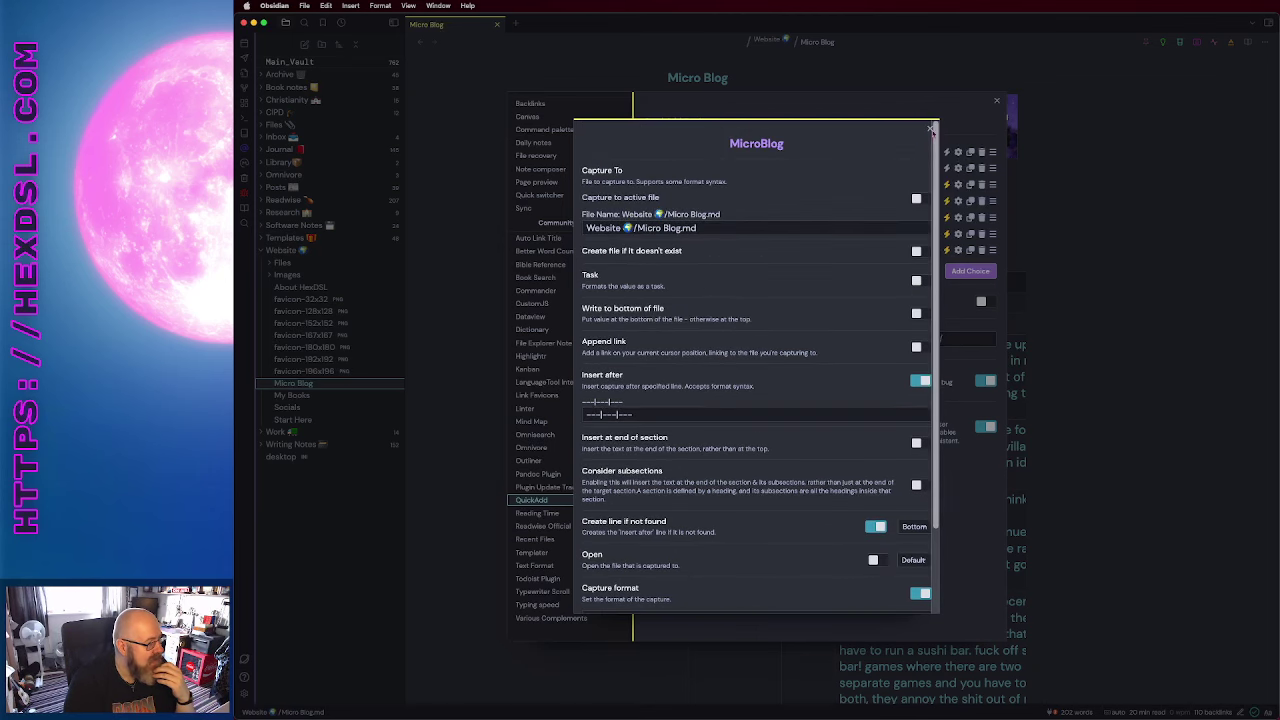
pyautogui.click(931, 130)
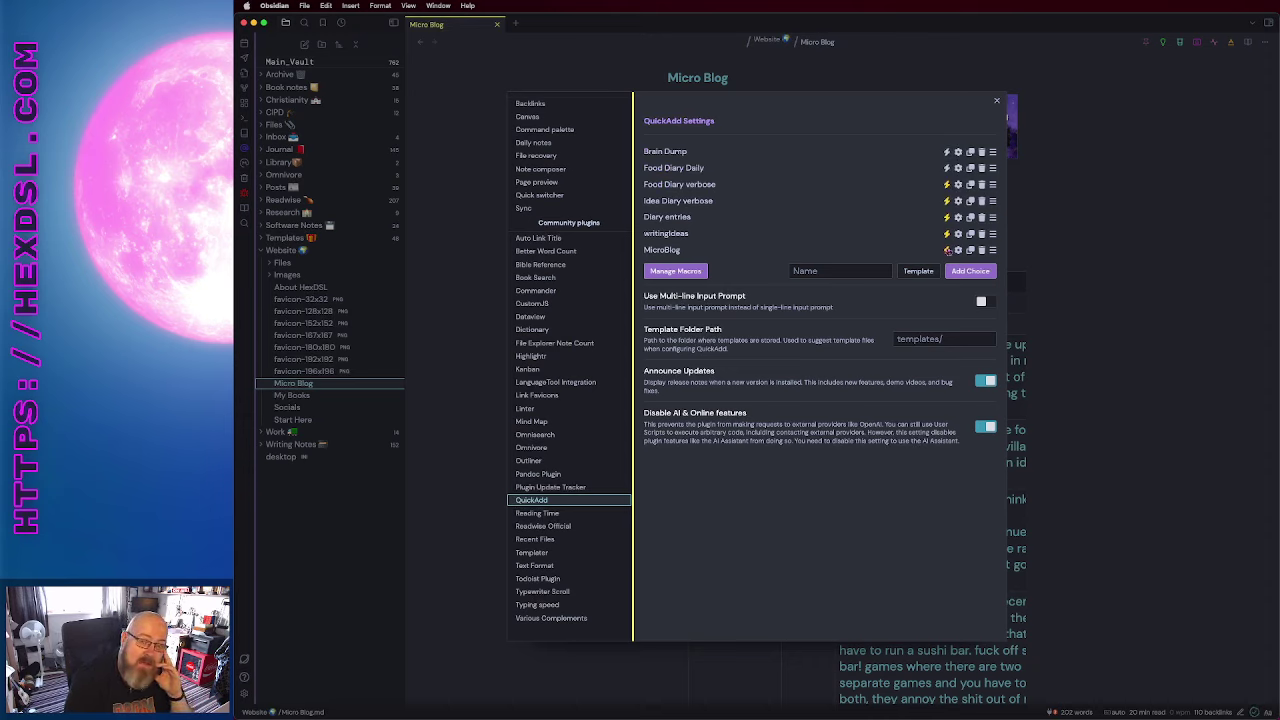
# Step: Review Commander's Ribbon and Tab Bar command lists, then close settings
pyautogui.click(550, 290)
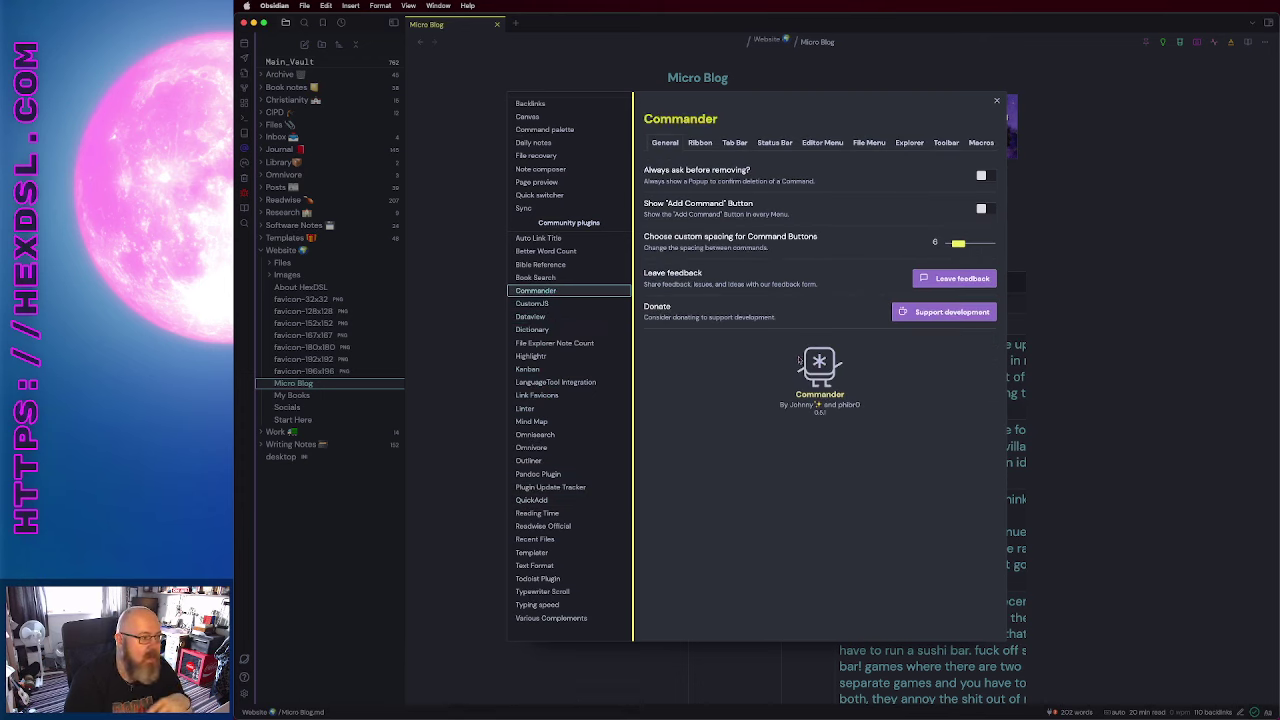
pyautogui.click(696, 142)
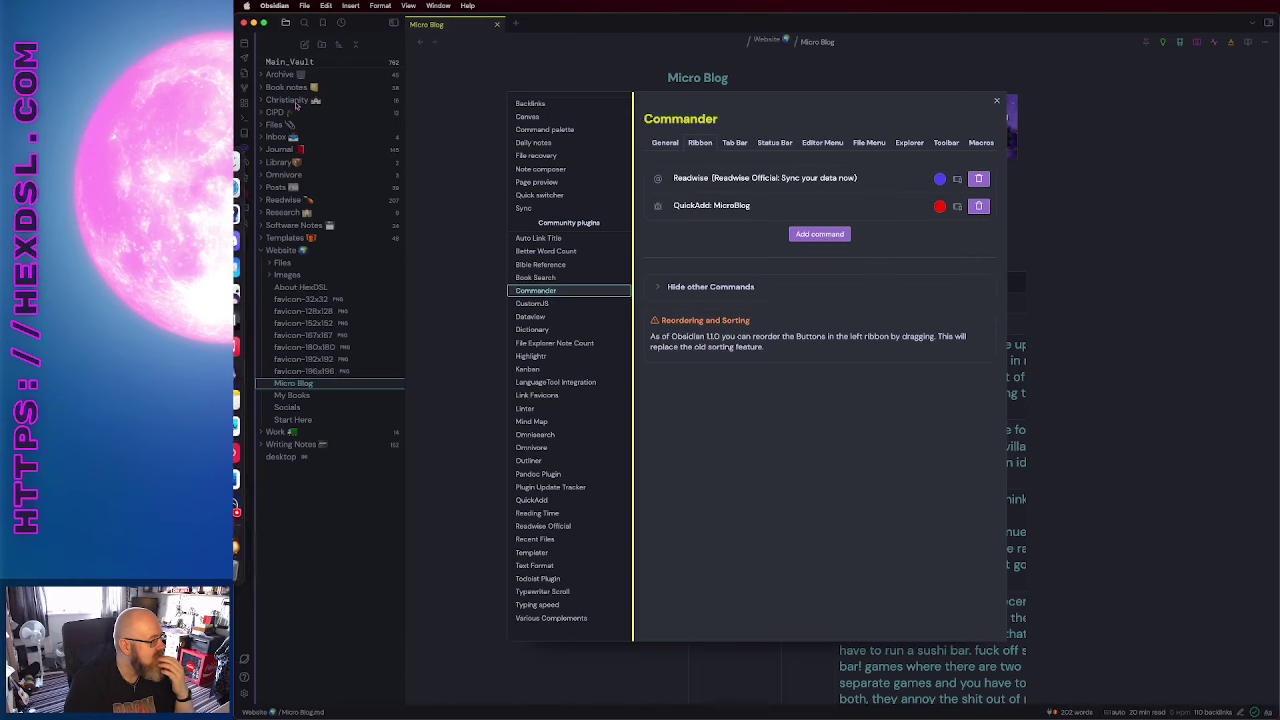
pyautogui.moveTo(236, 170)
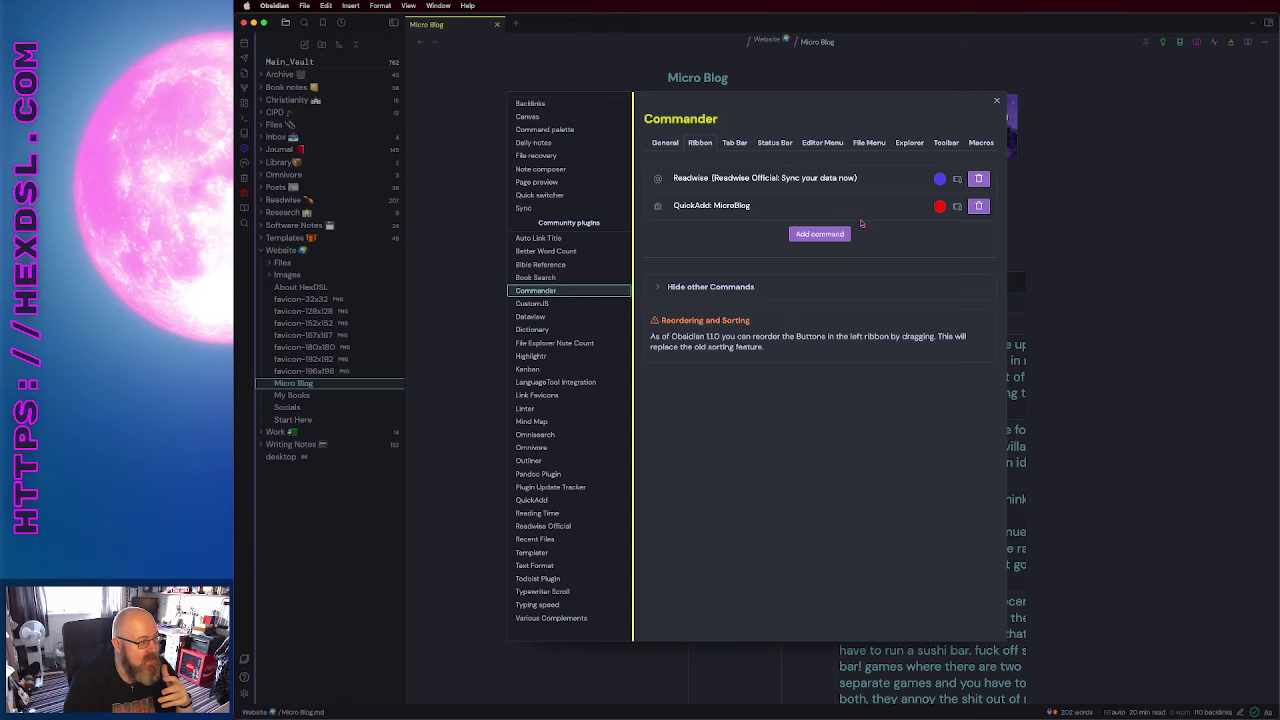
pyautogui.click(738, 143)
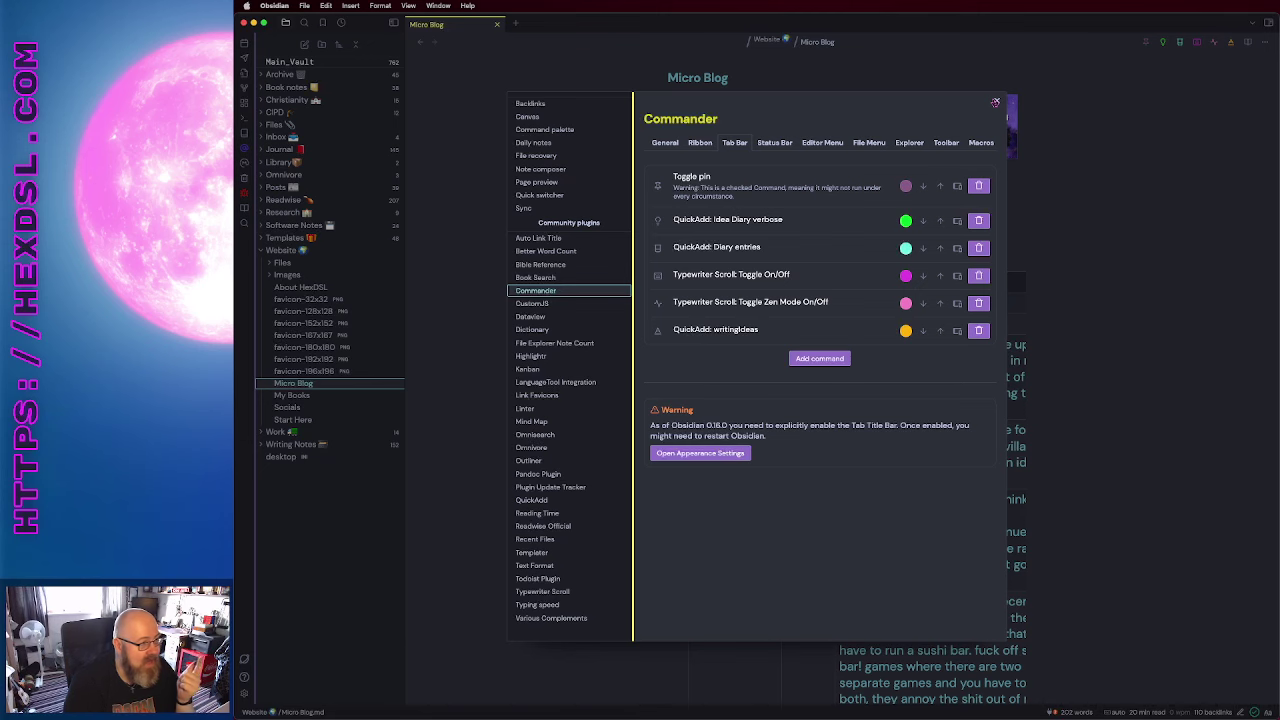
pyautogui.click(995, 102)
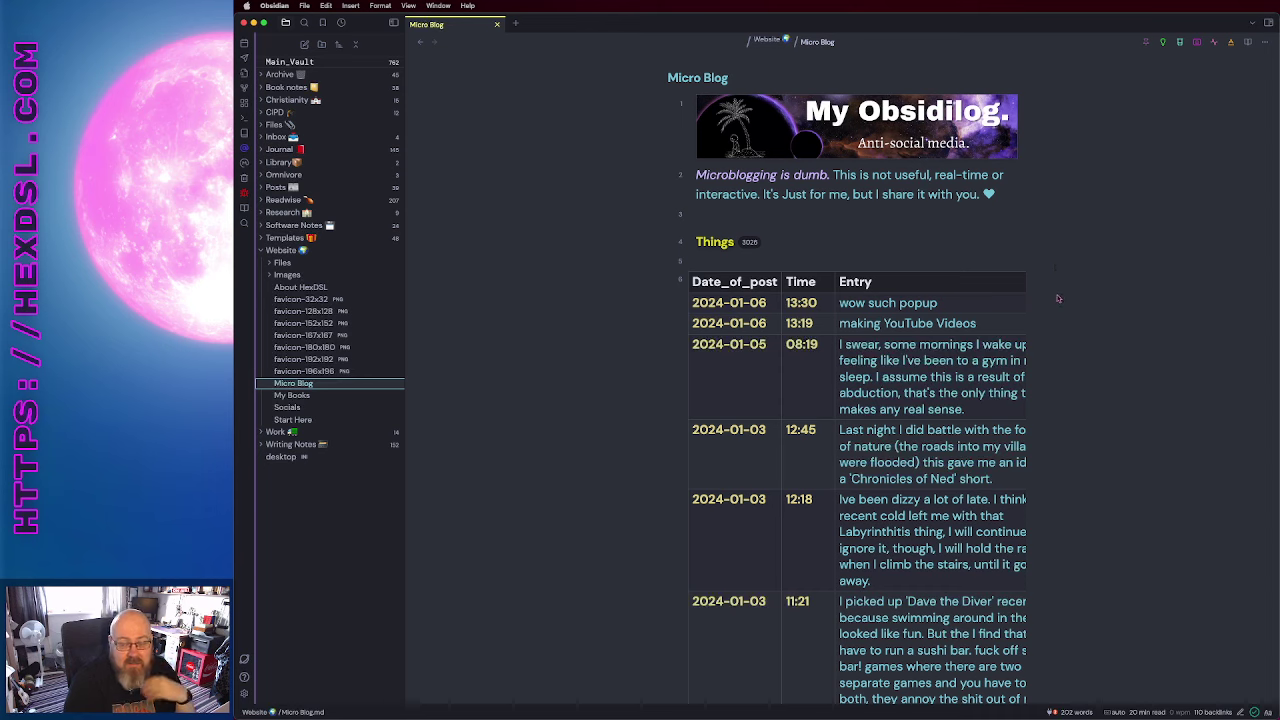
# Step: Scroll the Micro Blog Things table sideways
pyautogui.hscroll(2, 876, 394)
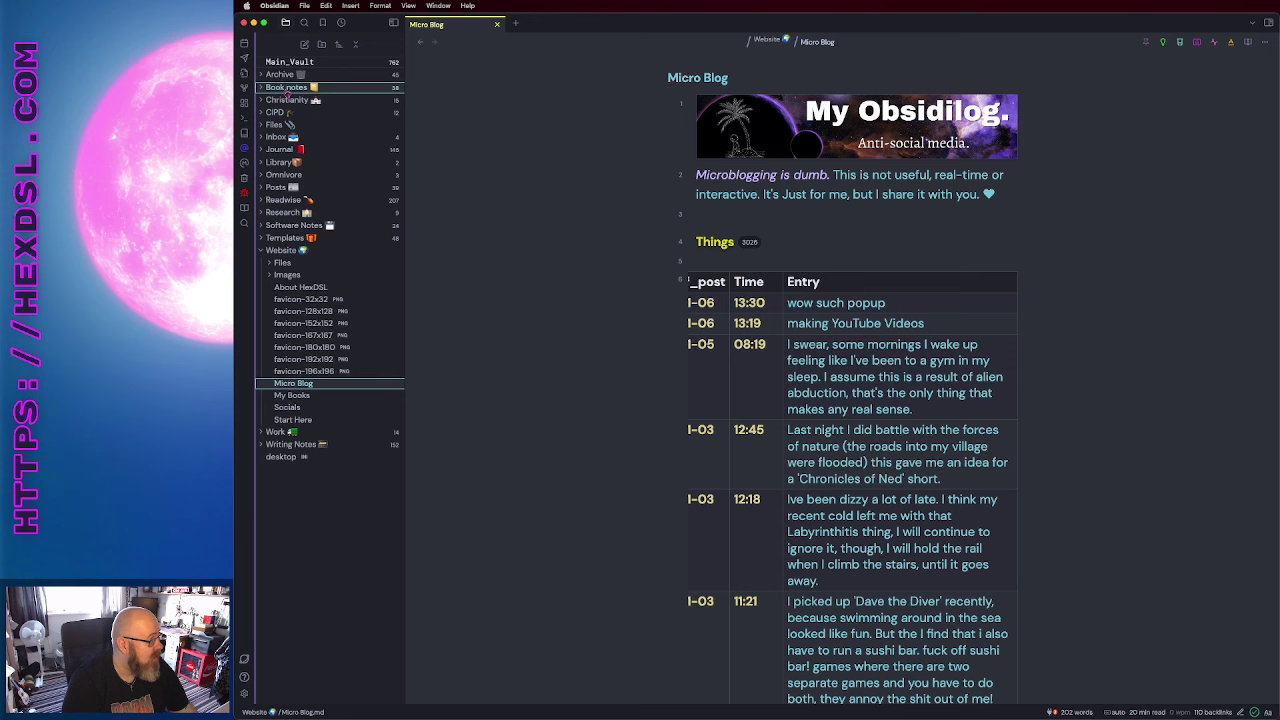
# Step: Open the 2024-01-06 daily note in source mode to view its dataview code
pyautogui.click(244, 43)
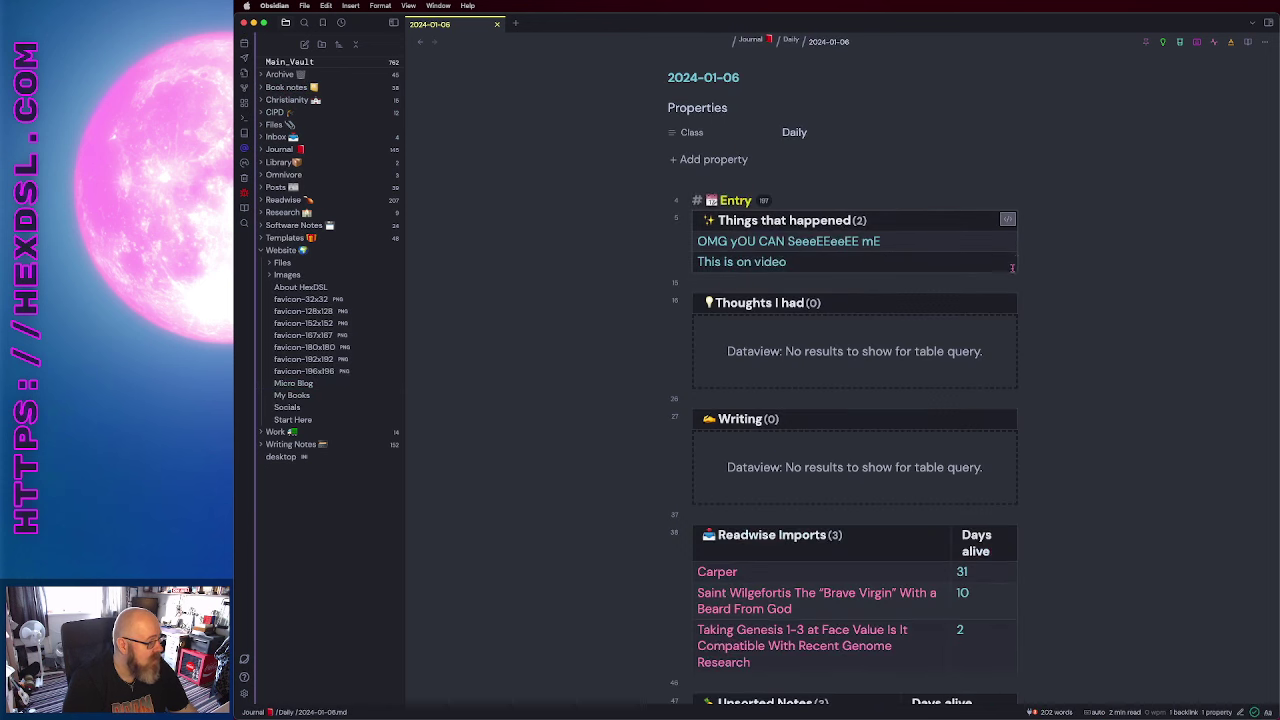
pyautogui.click(1240, 712)
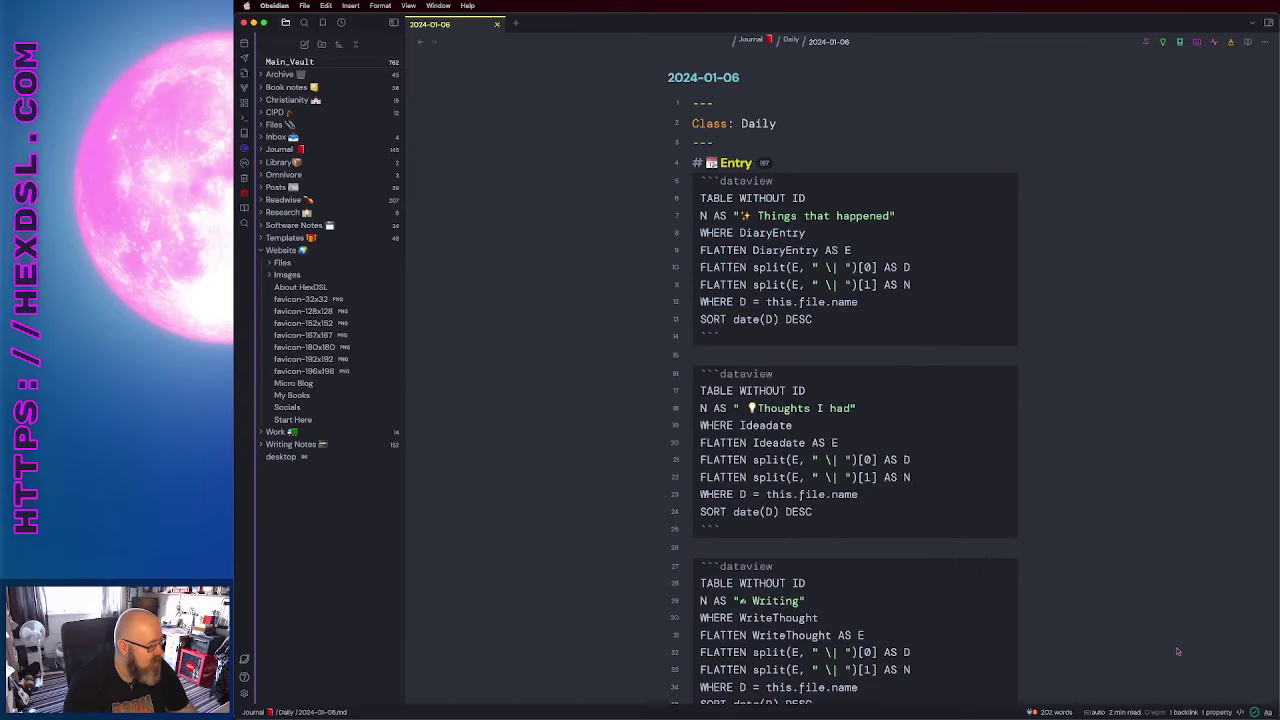
pyautogui.scroll(-10, 1081, 569)
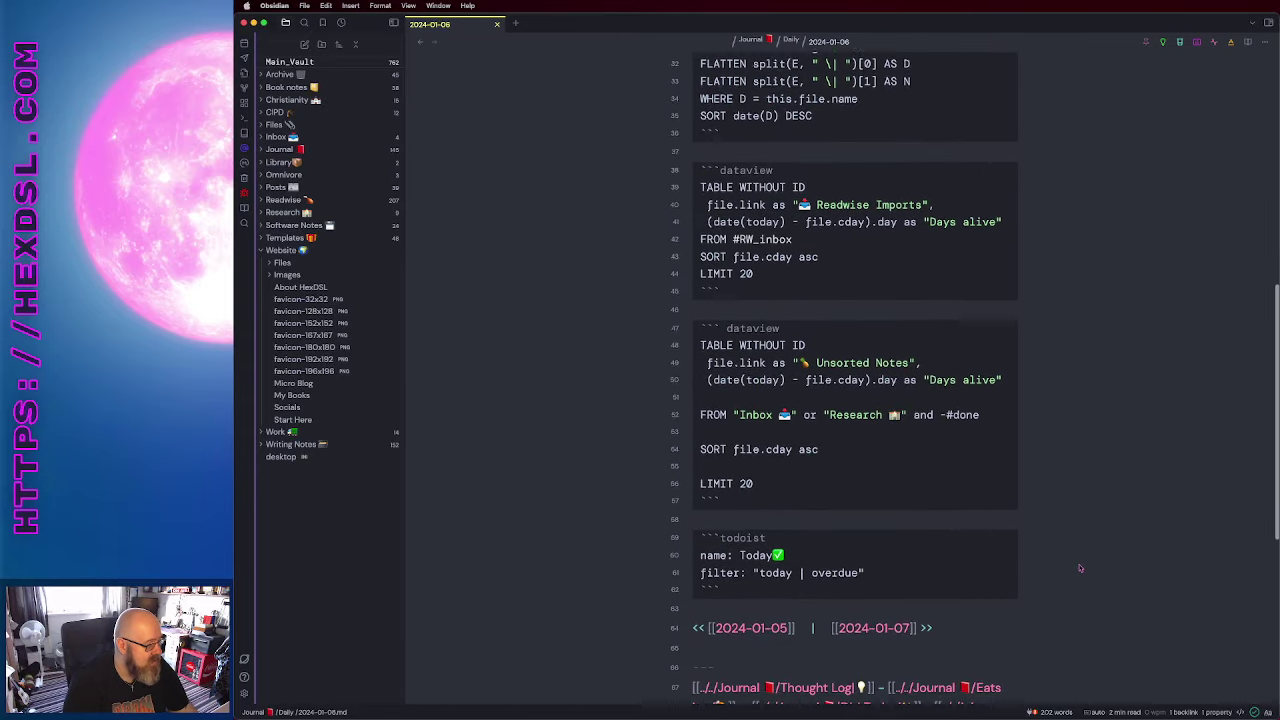
pyautogui.scroll(10, 1080, 568)
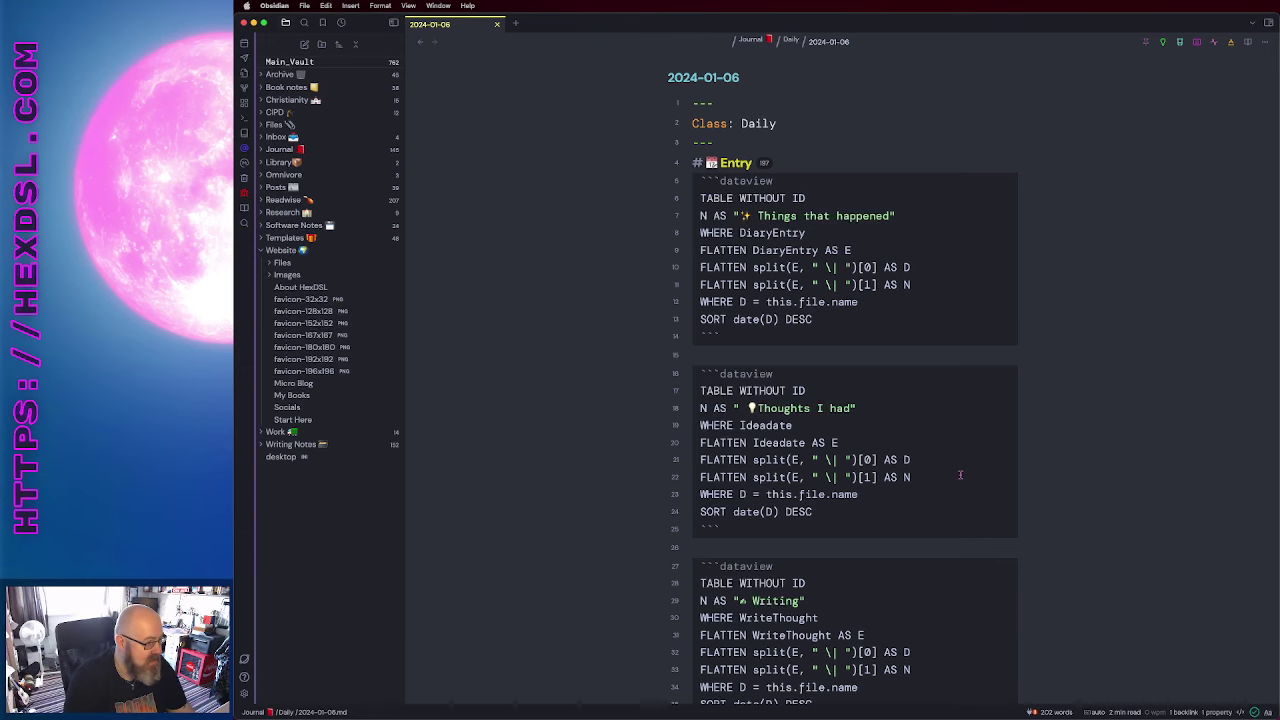
# Step: Scroll the daily note source, then switch it back to rendered view
pyautogui.scroll(-10, 960, 474)
pyautogui.scroll(3, 960, 474)
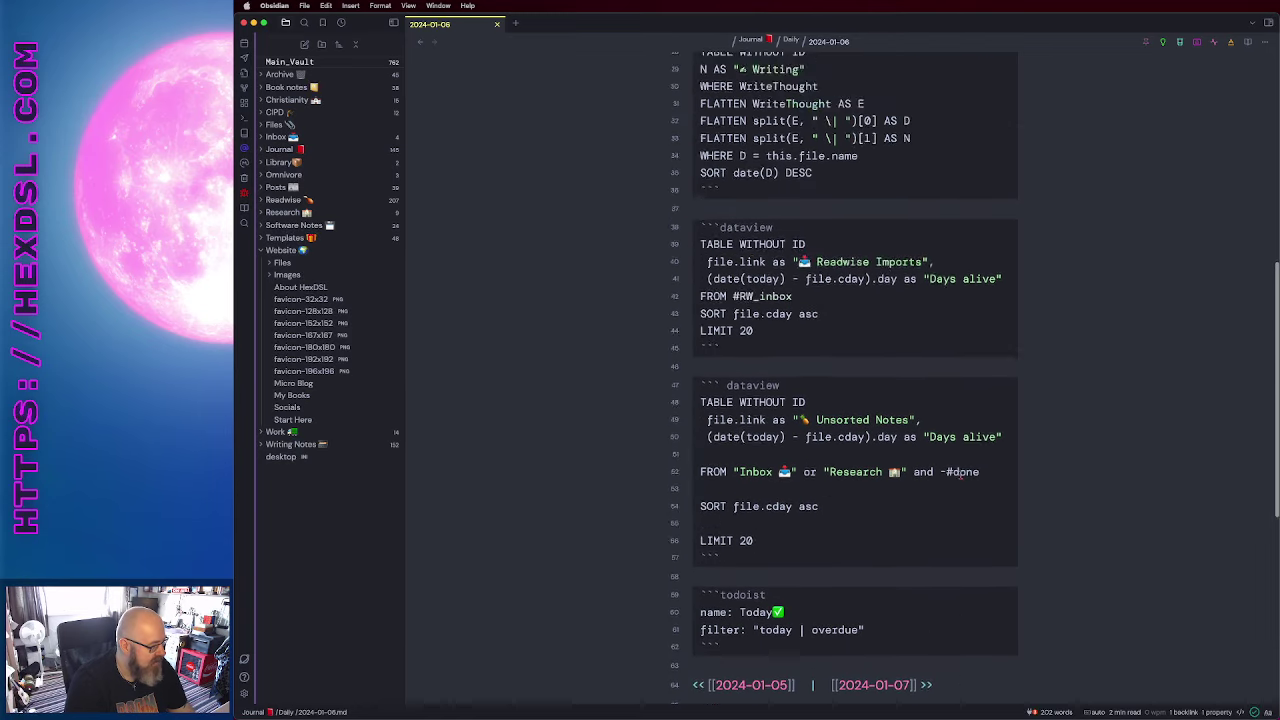
pyautogui.scroll(7, 962, 474)
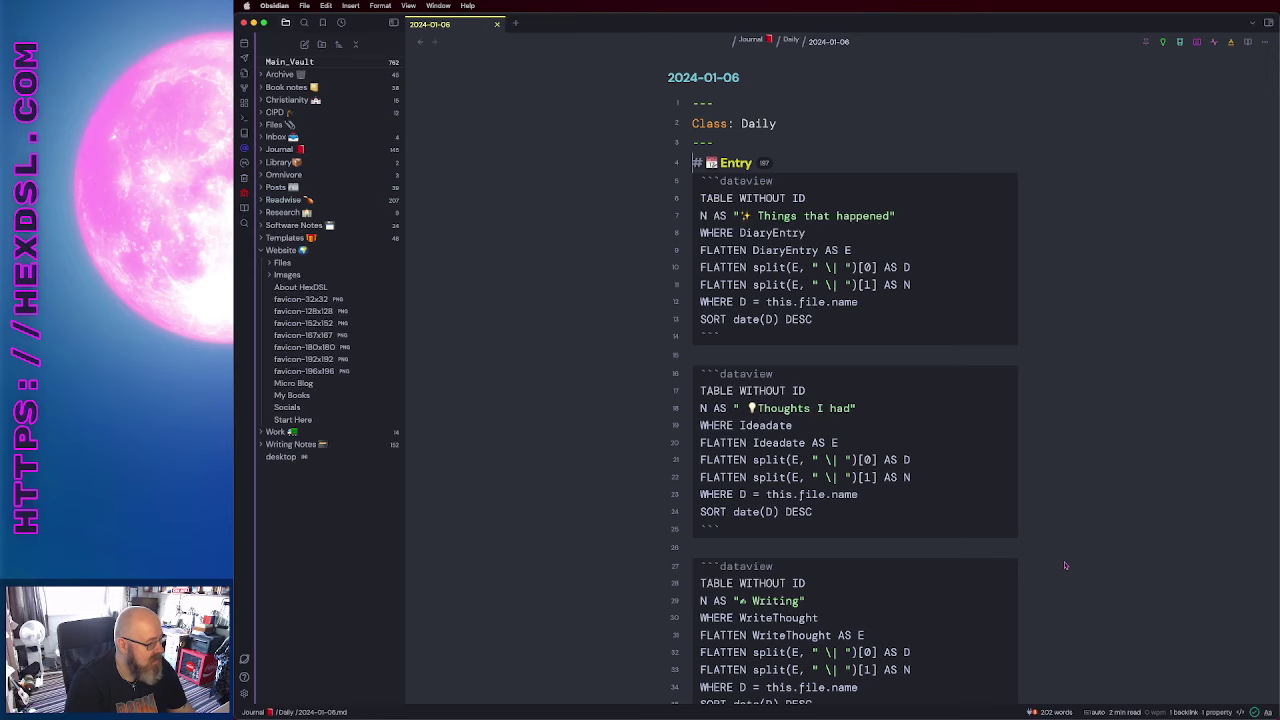
pyautogui.click(1256, 711)
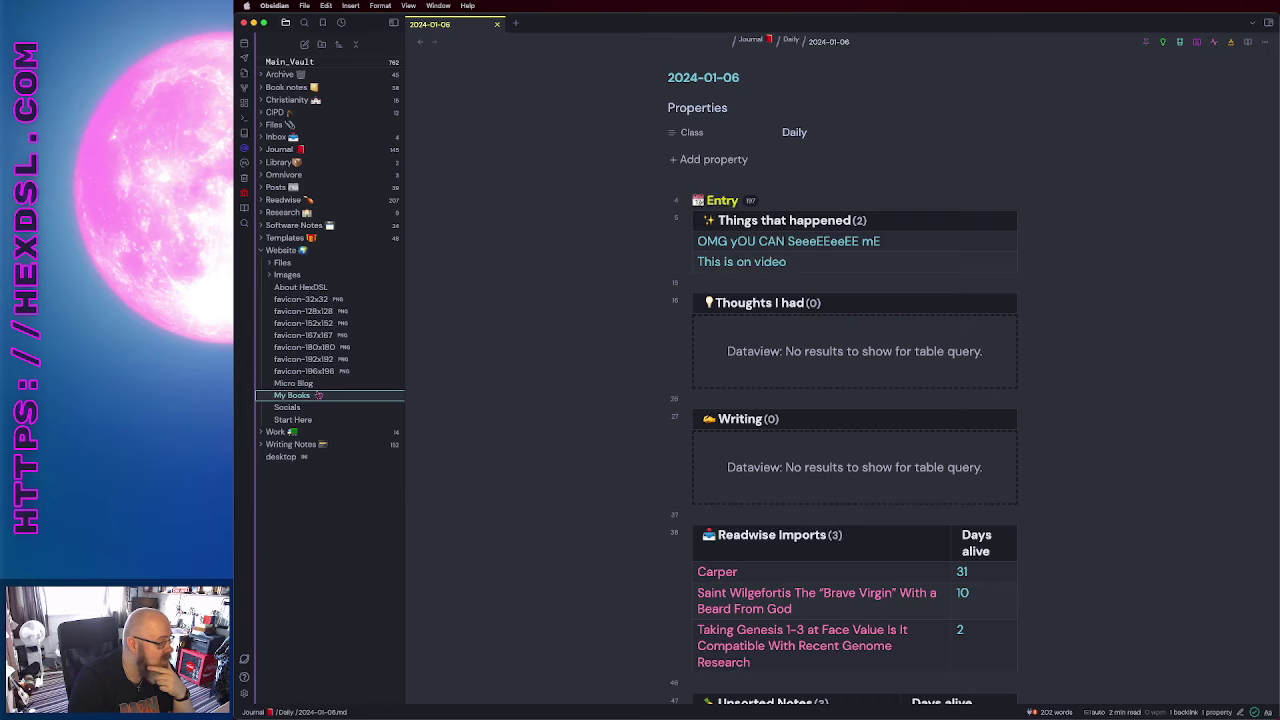
# Step: Collapse the Website folder, then expand and re-collapse Writing Notes in the file explorer
pyautogui.click(261, 252)
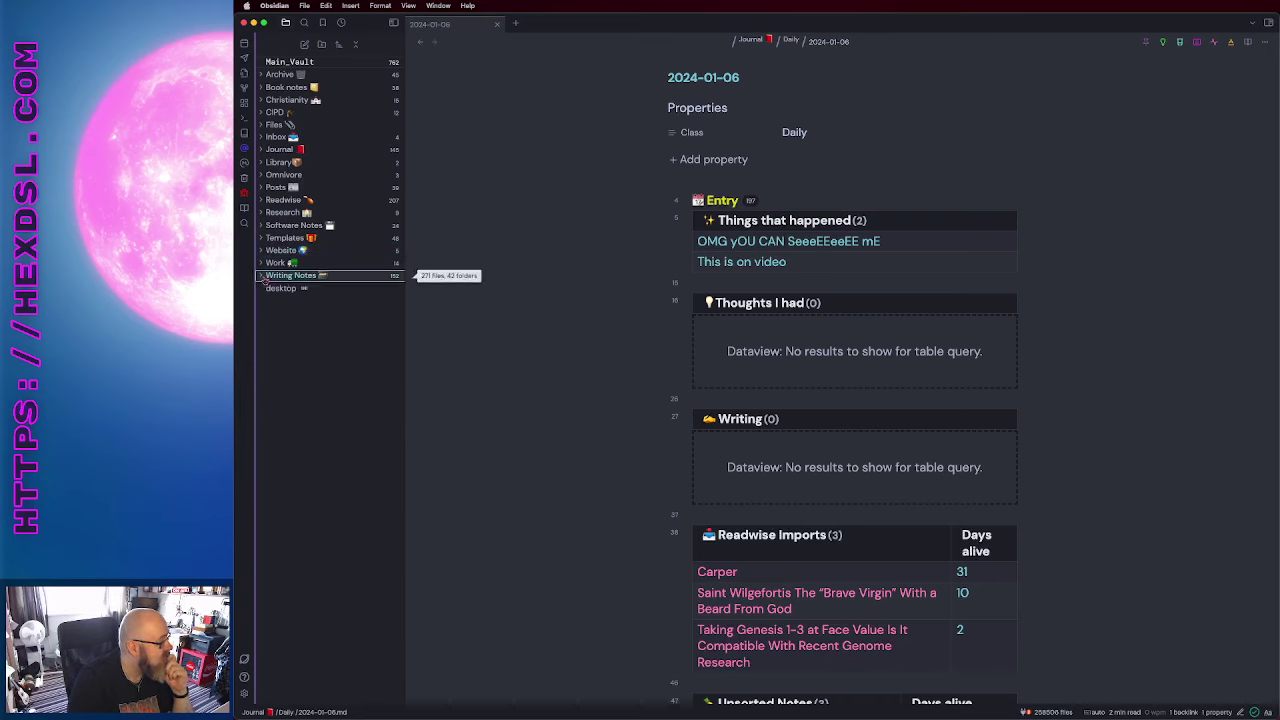
pyautogui.click(266, 278)
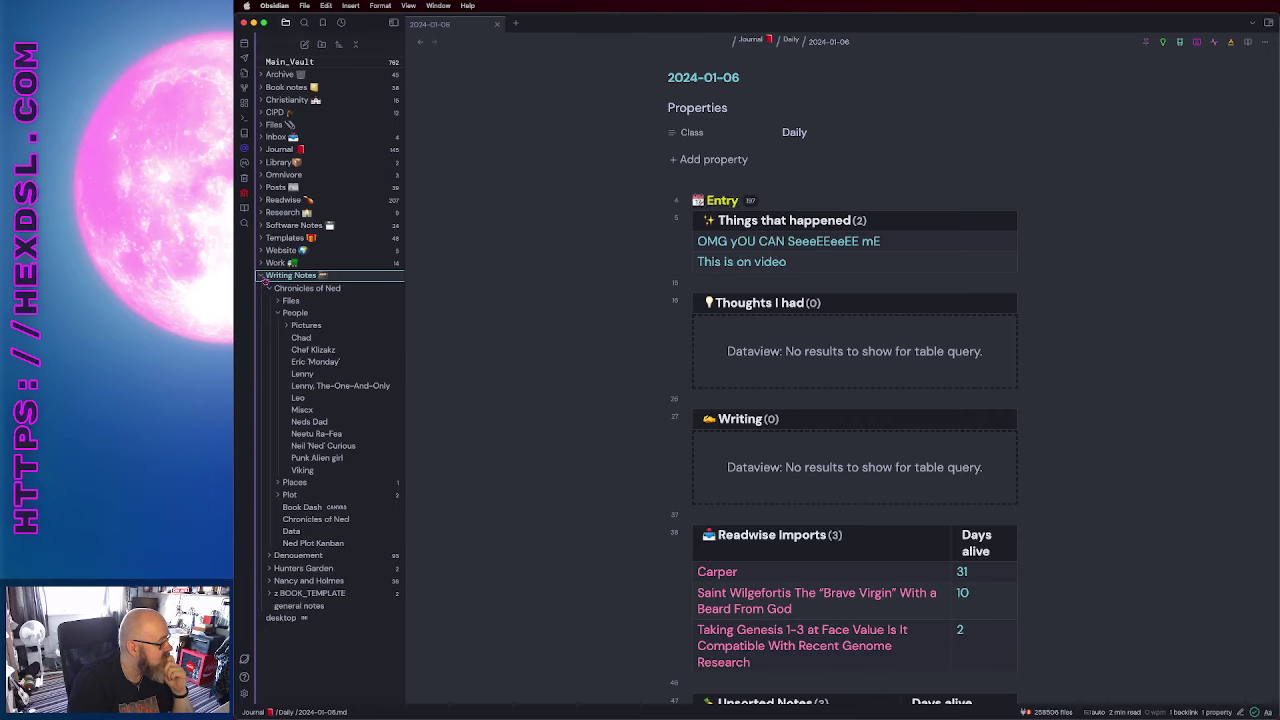
pyautogui.click(264, 279)
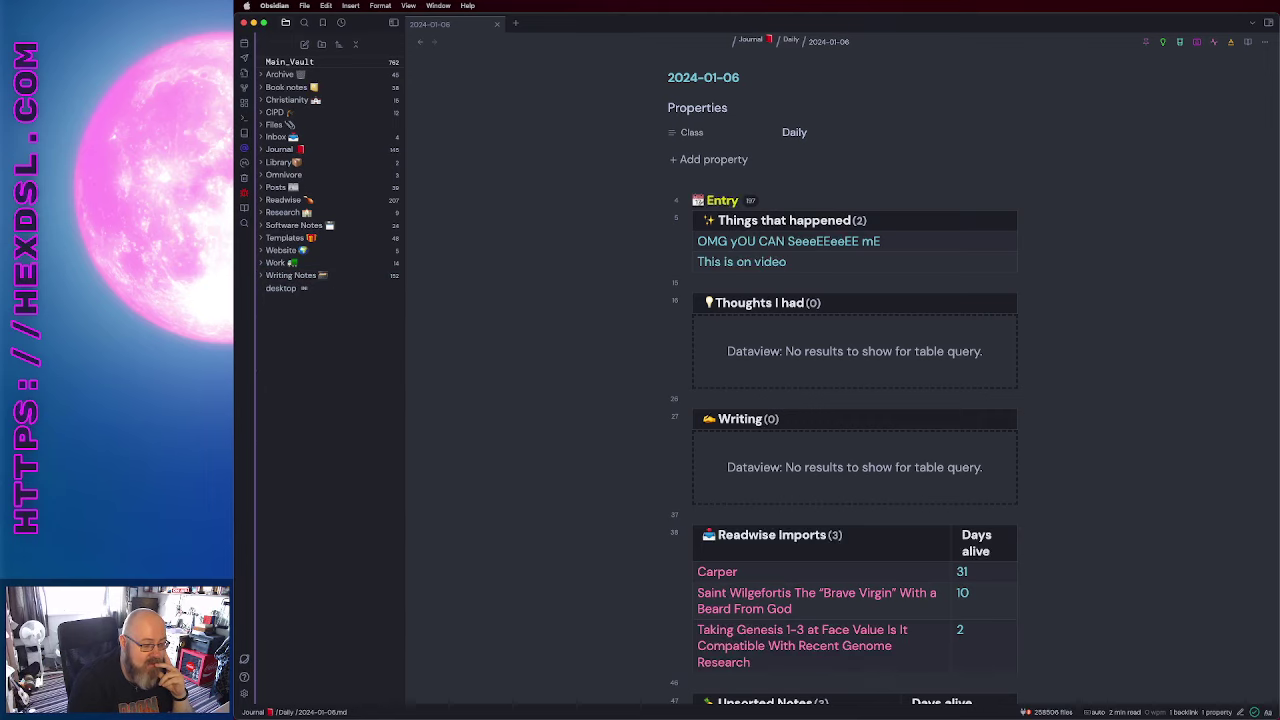